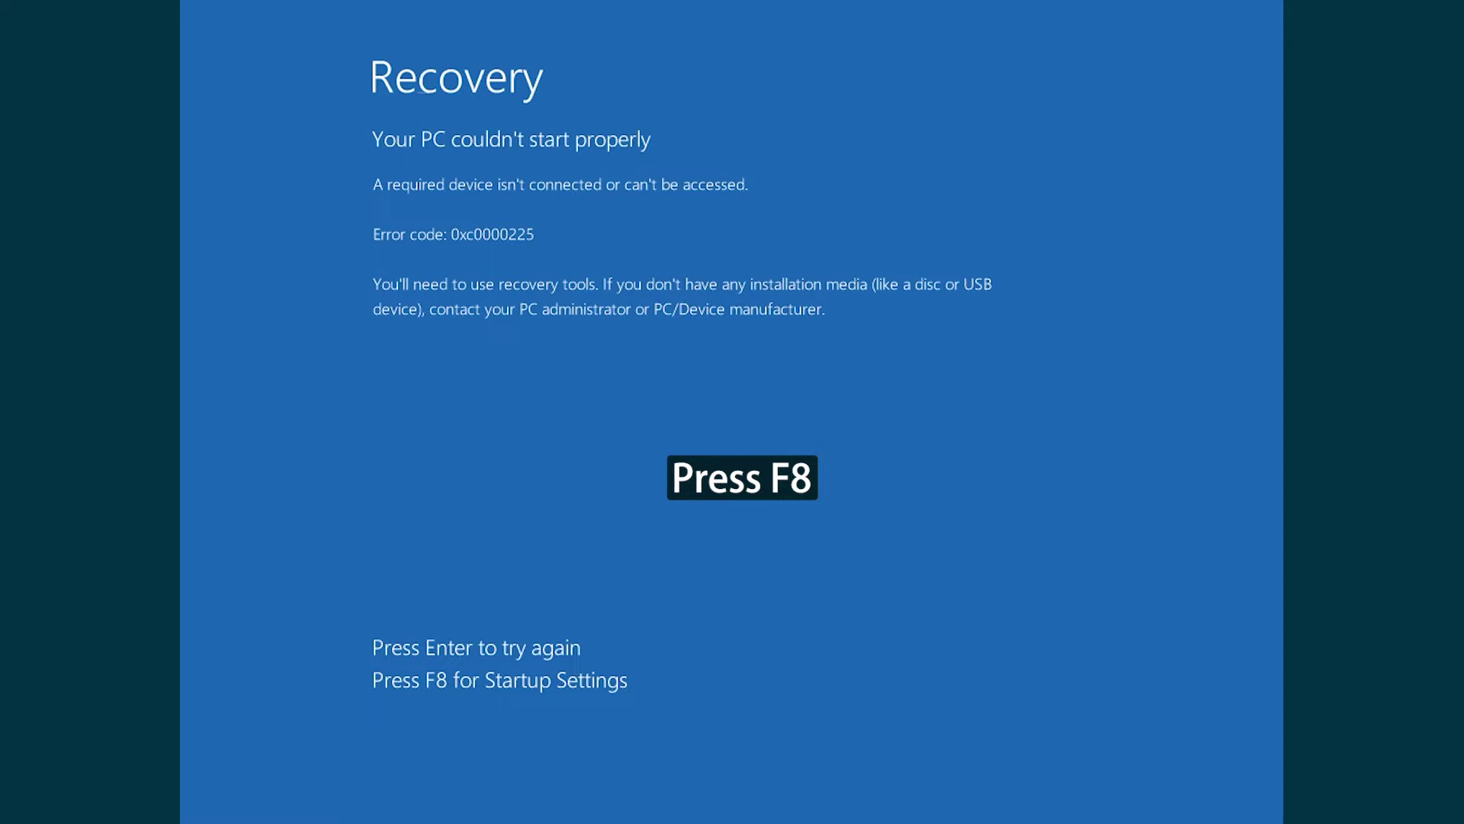
Boot into Safe Mode from Startup Settings and sign in with the account password.
{"action": "key", "text": "F8"}
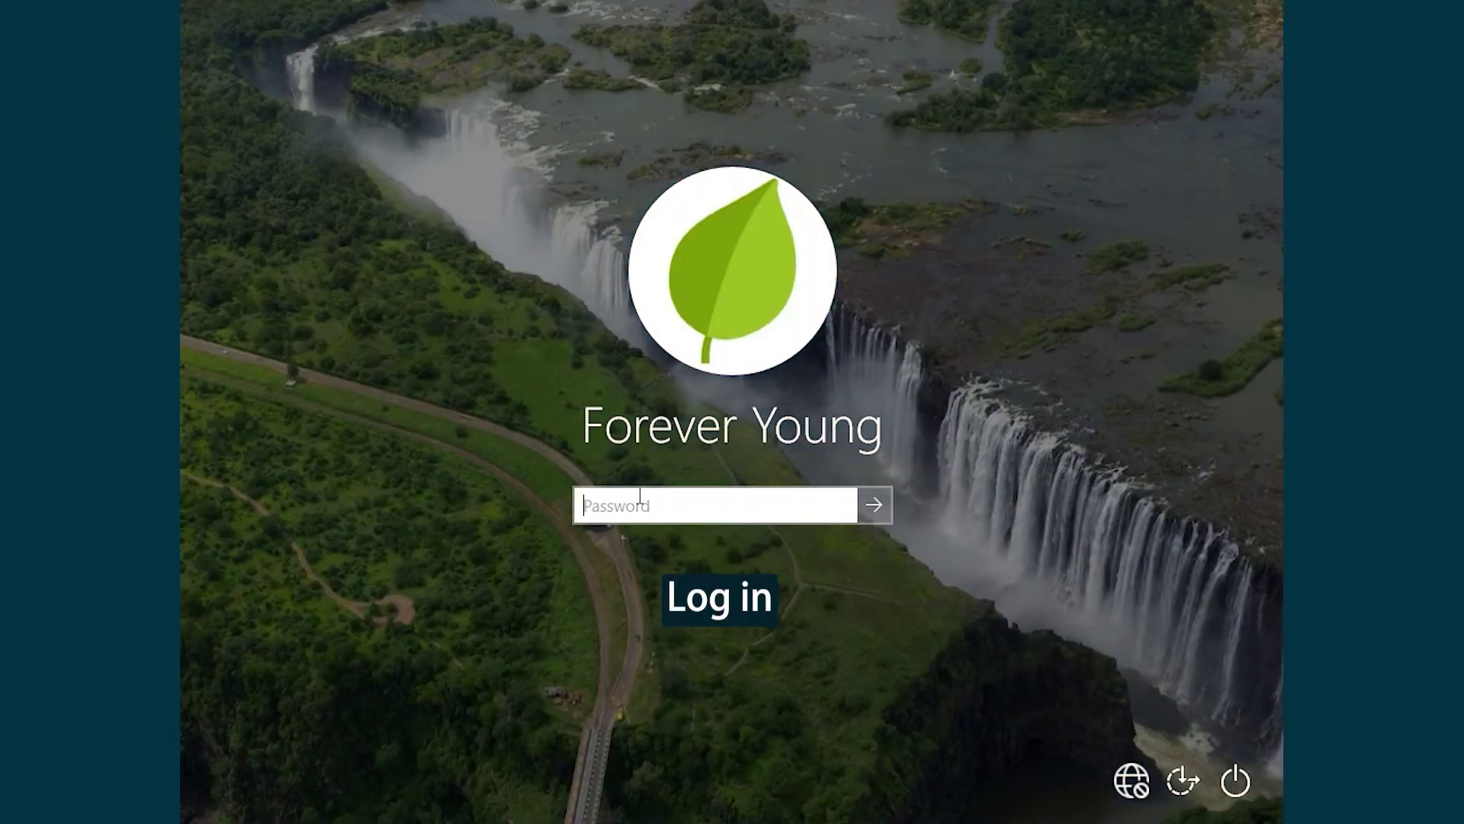
{"action": "type", "text": "********"}
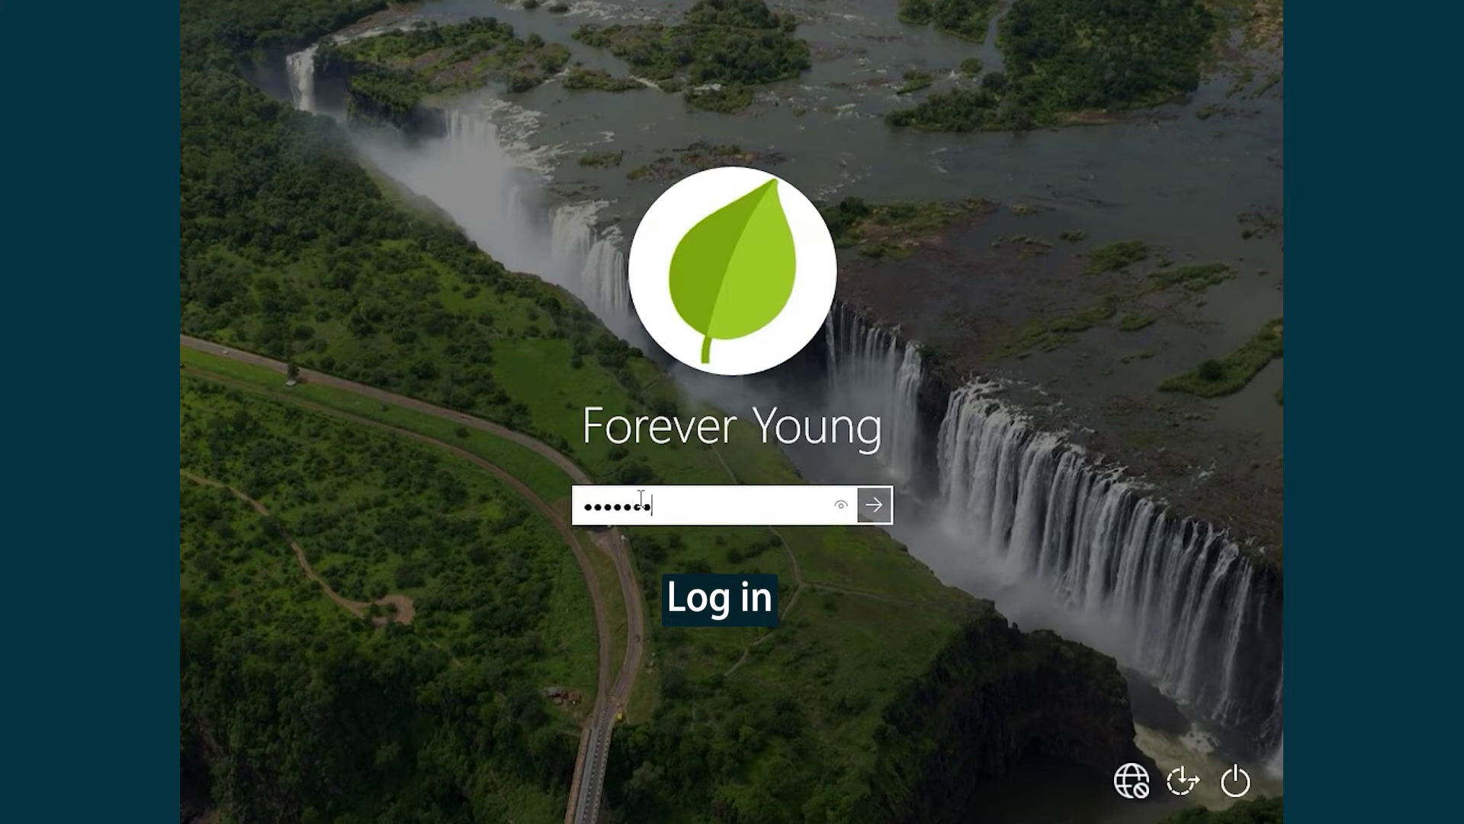
{"action": "type", "text": "**"}
{"action": "key", "text": "Return"}
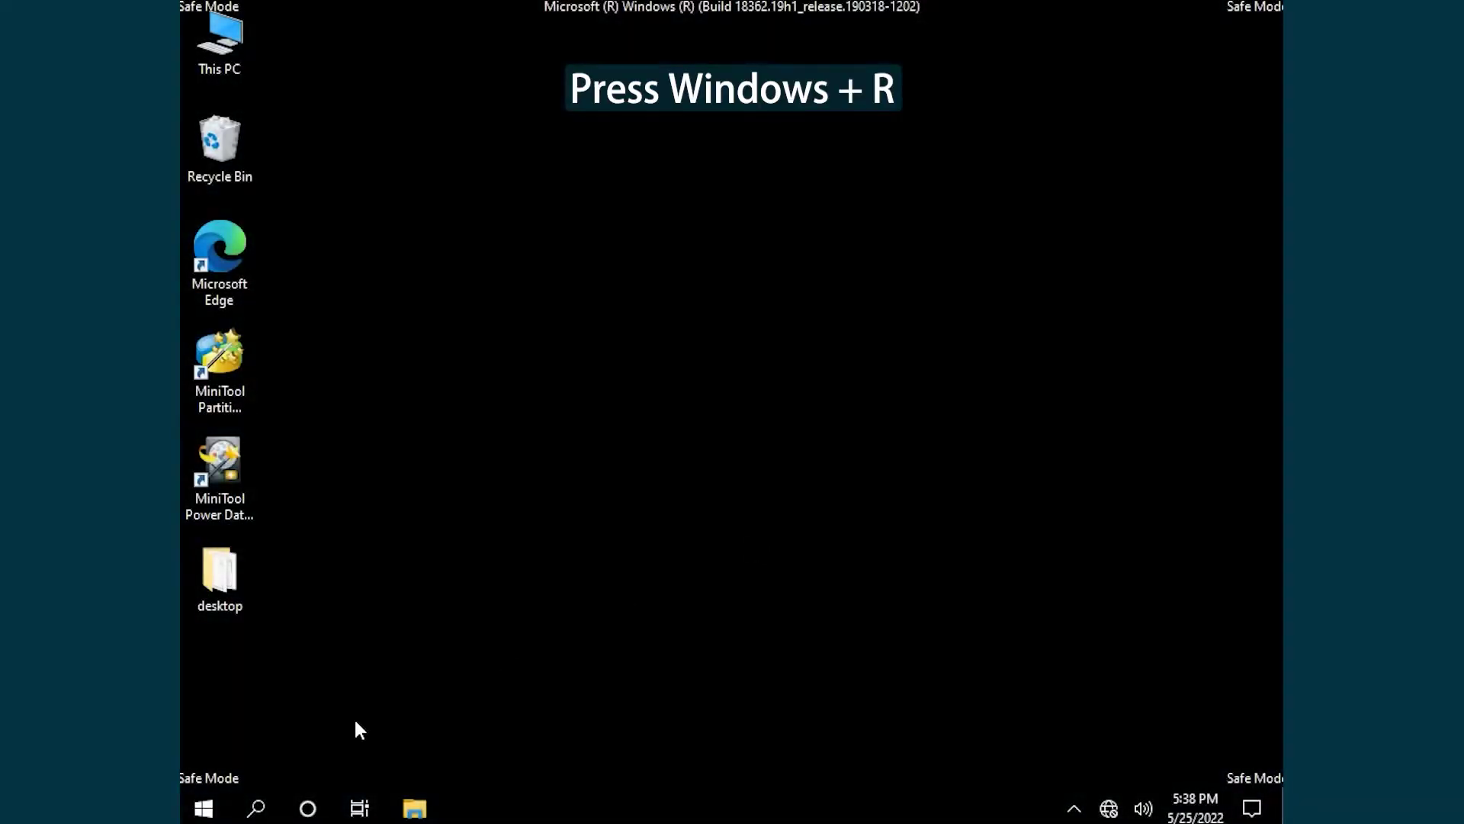
Run mdsched.exe from the Run box to launch Windows Memory Diagnostic.
{"action": "key", "text": "super+r"}
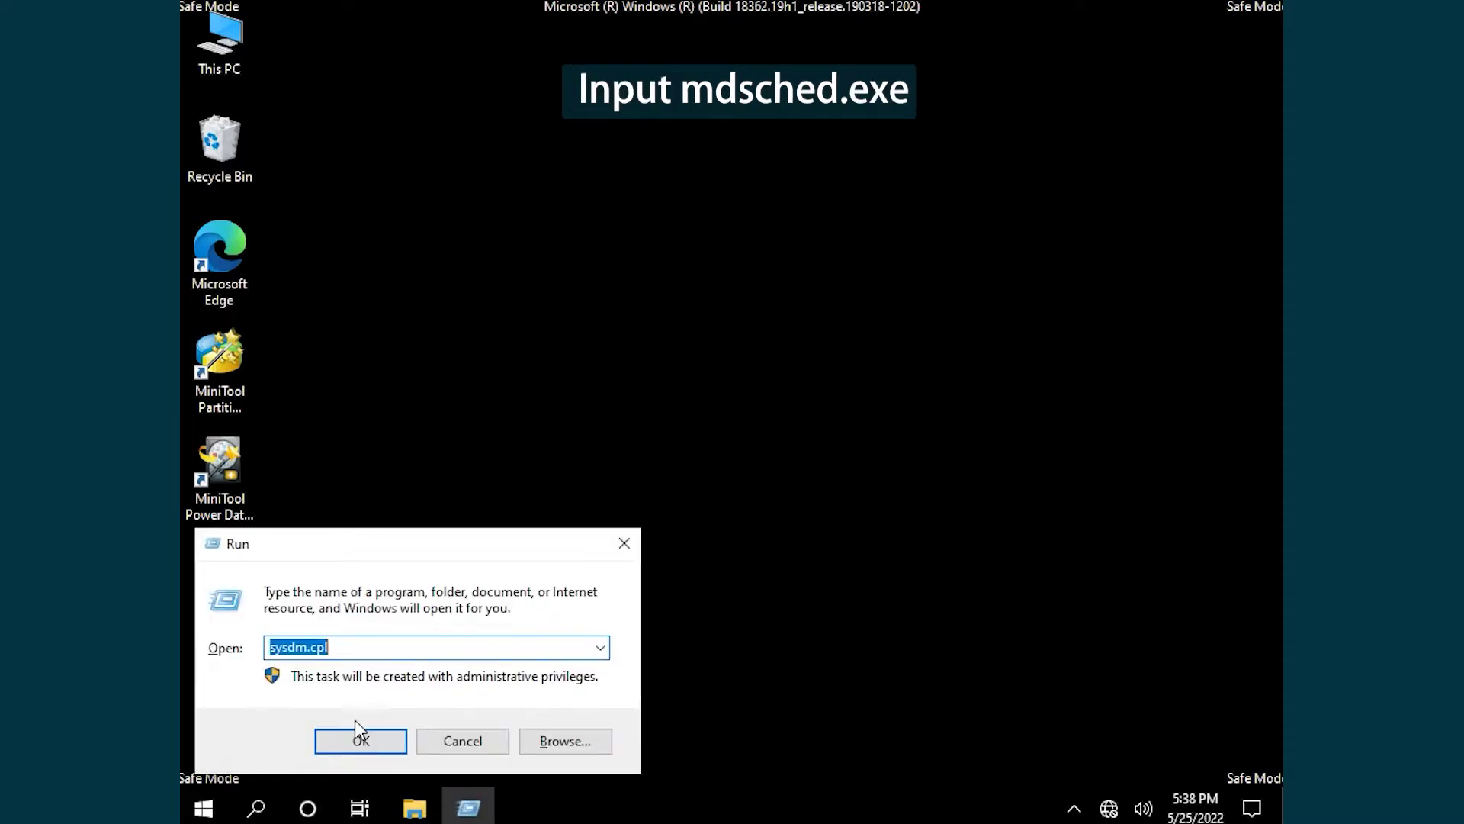
{"action": "key", "text": "BackSpace"}
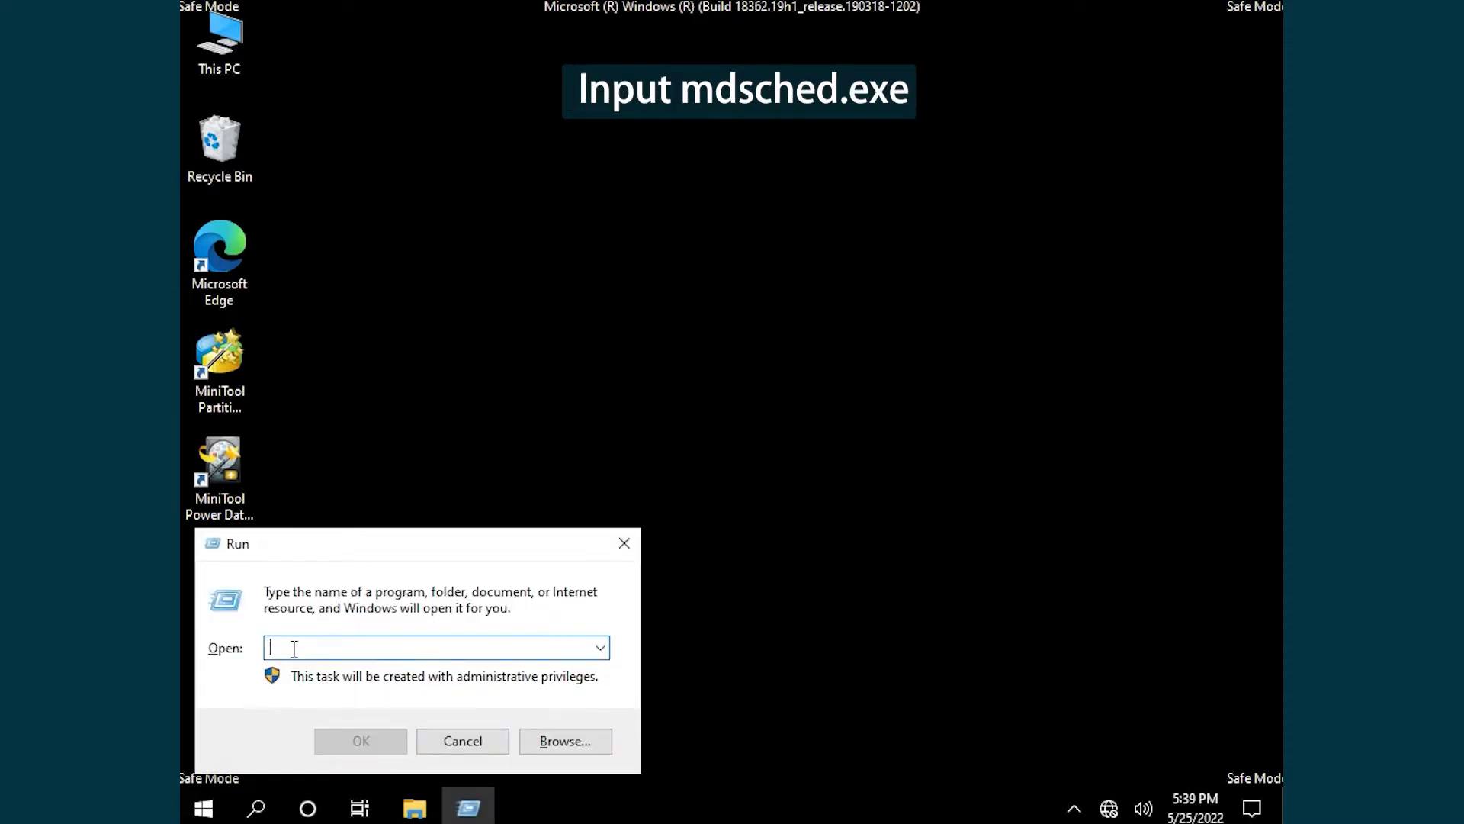
{"action": "type", "text": "mdsched"}
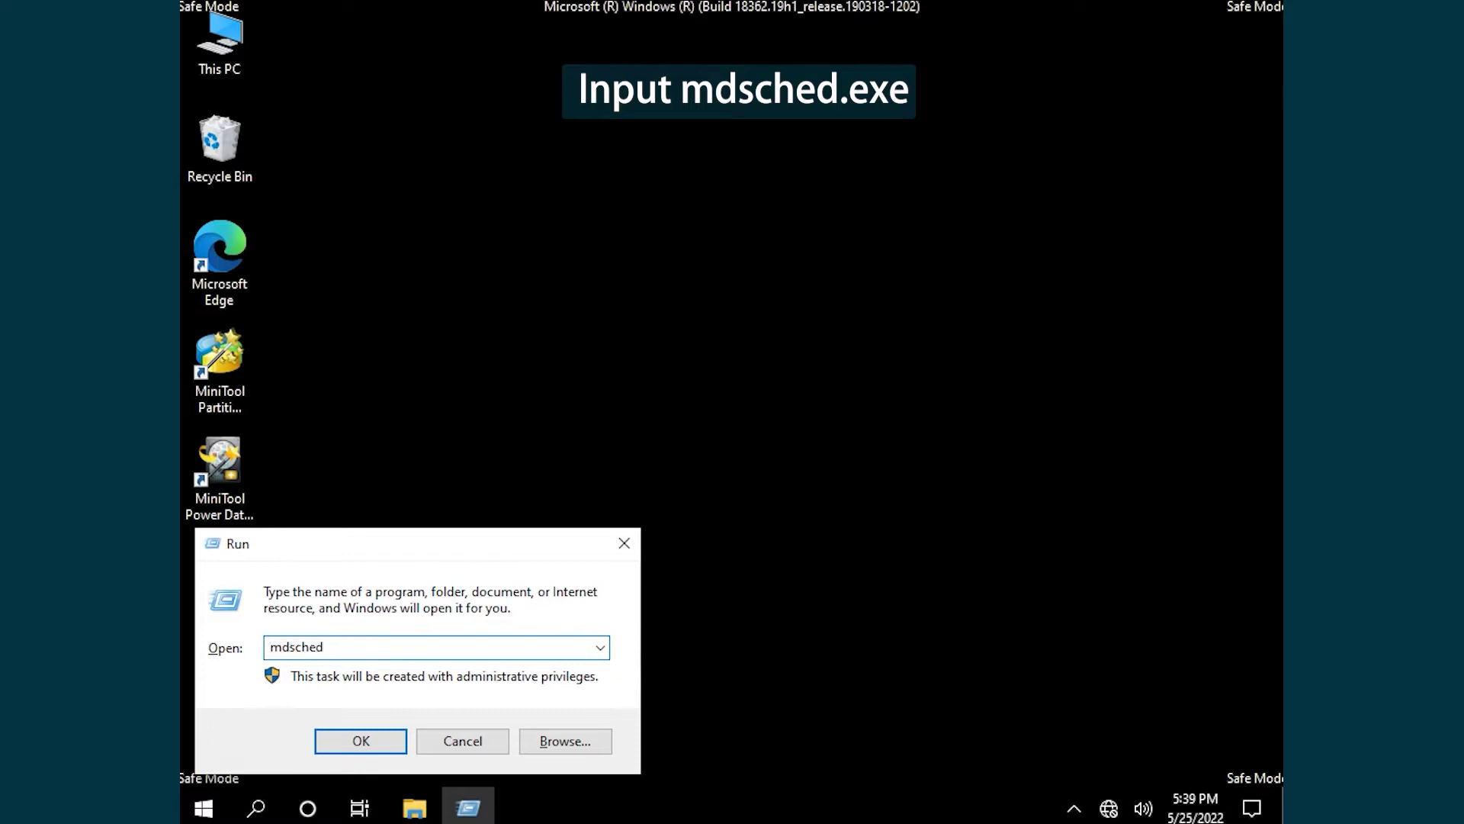
{"action": "type", "text": ".exe"}
{"action": "key", "text": "Return"}
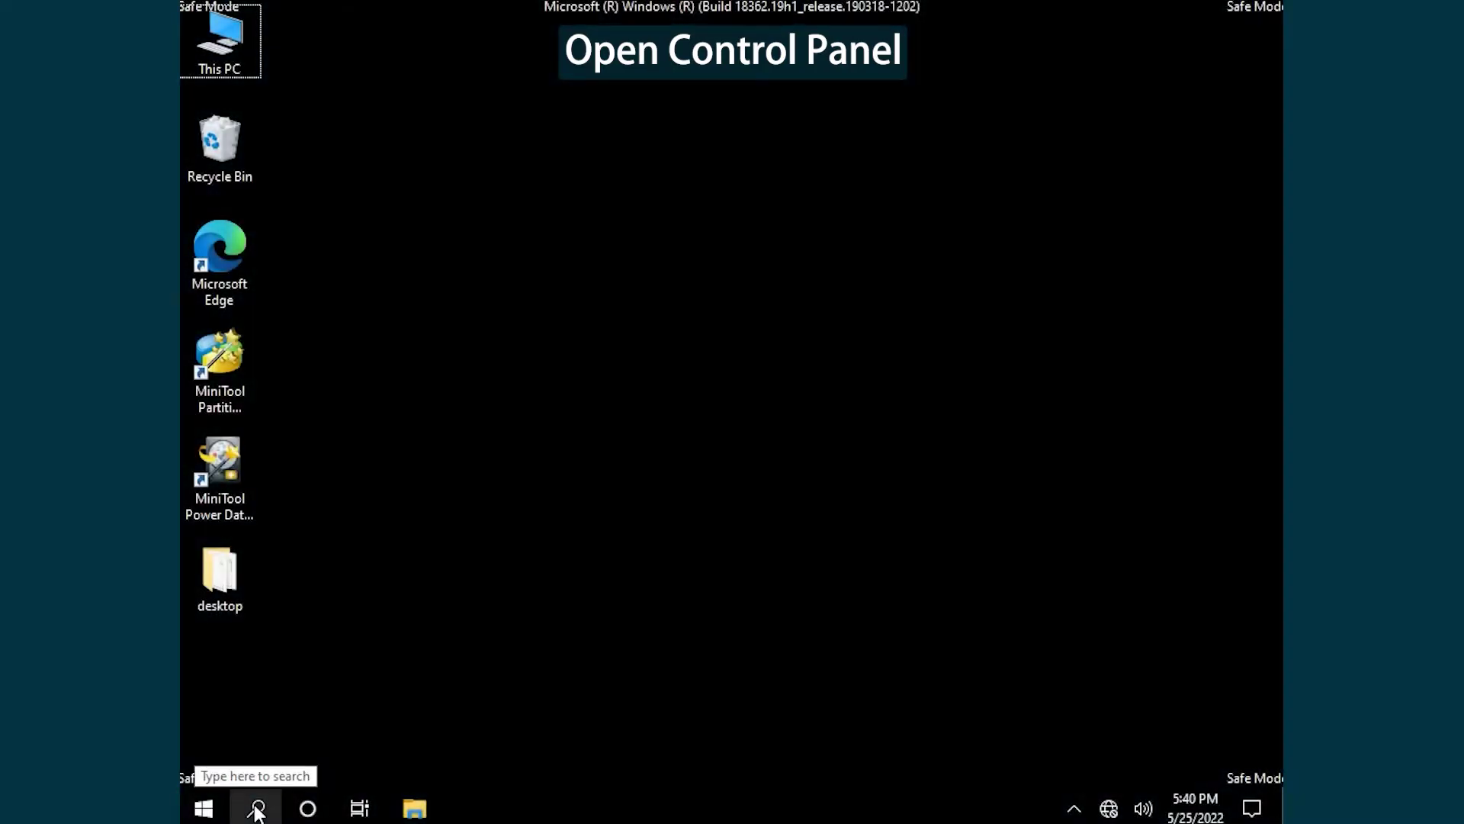
Open Control Panel via search, switch View by to Category, and go to Uninstall a program.
{"action": "left_click", "coordinate": [258, 810]}
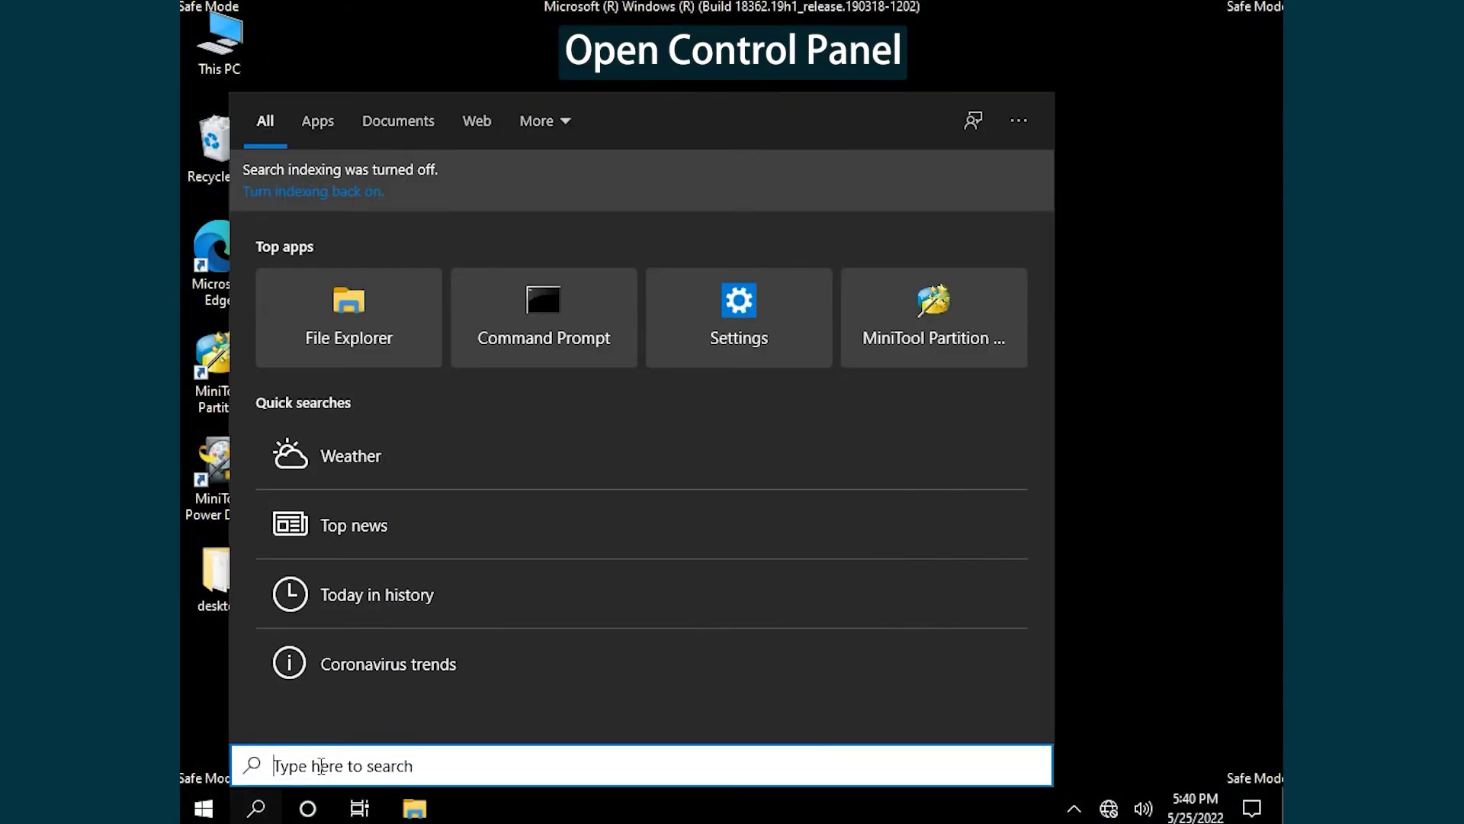
{"action": "type", "text": "control"}
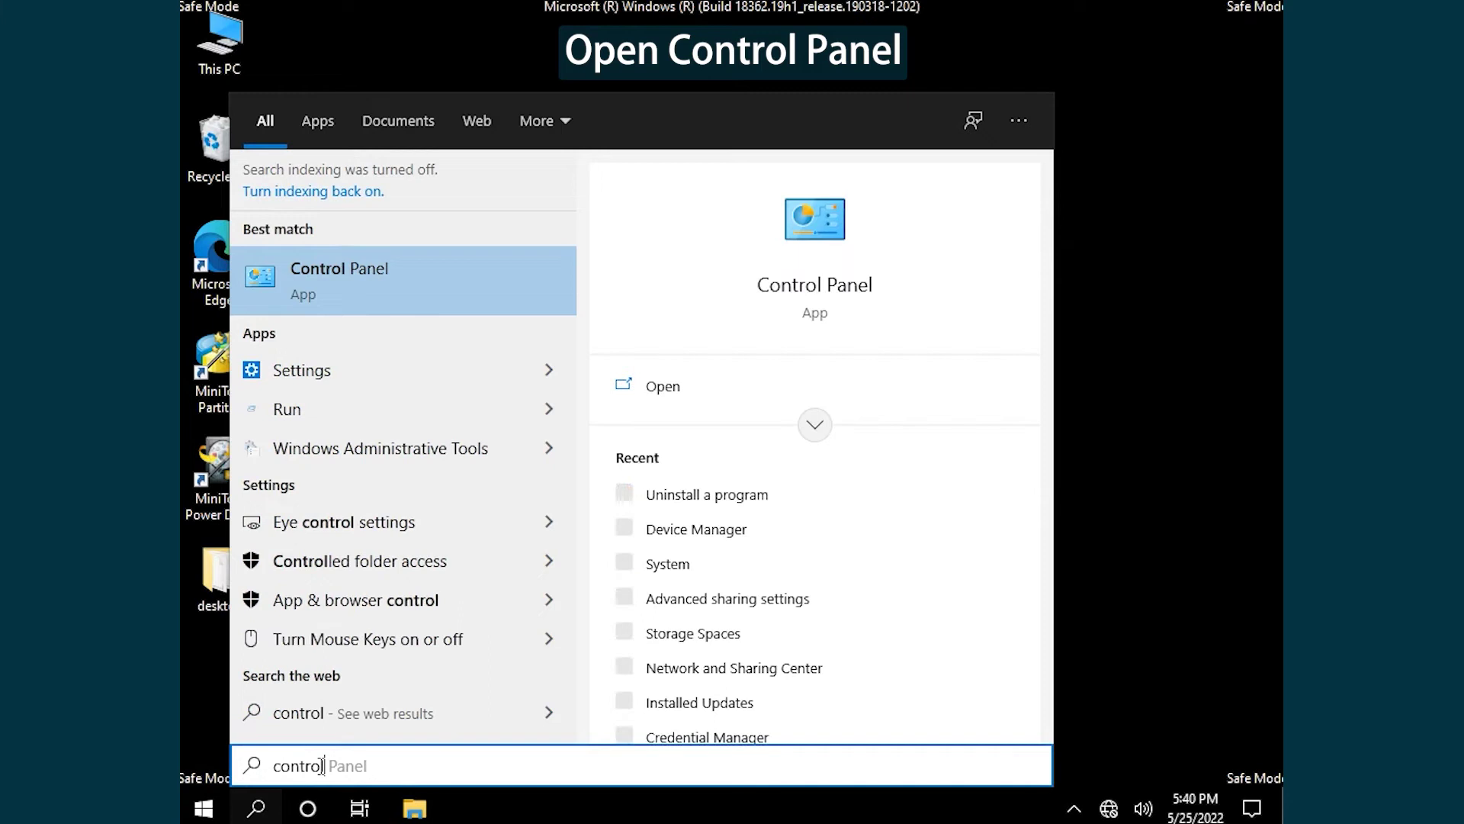
{"action": "left_click", "coordinate": [357, 290]}
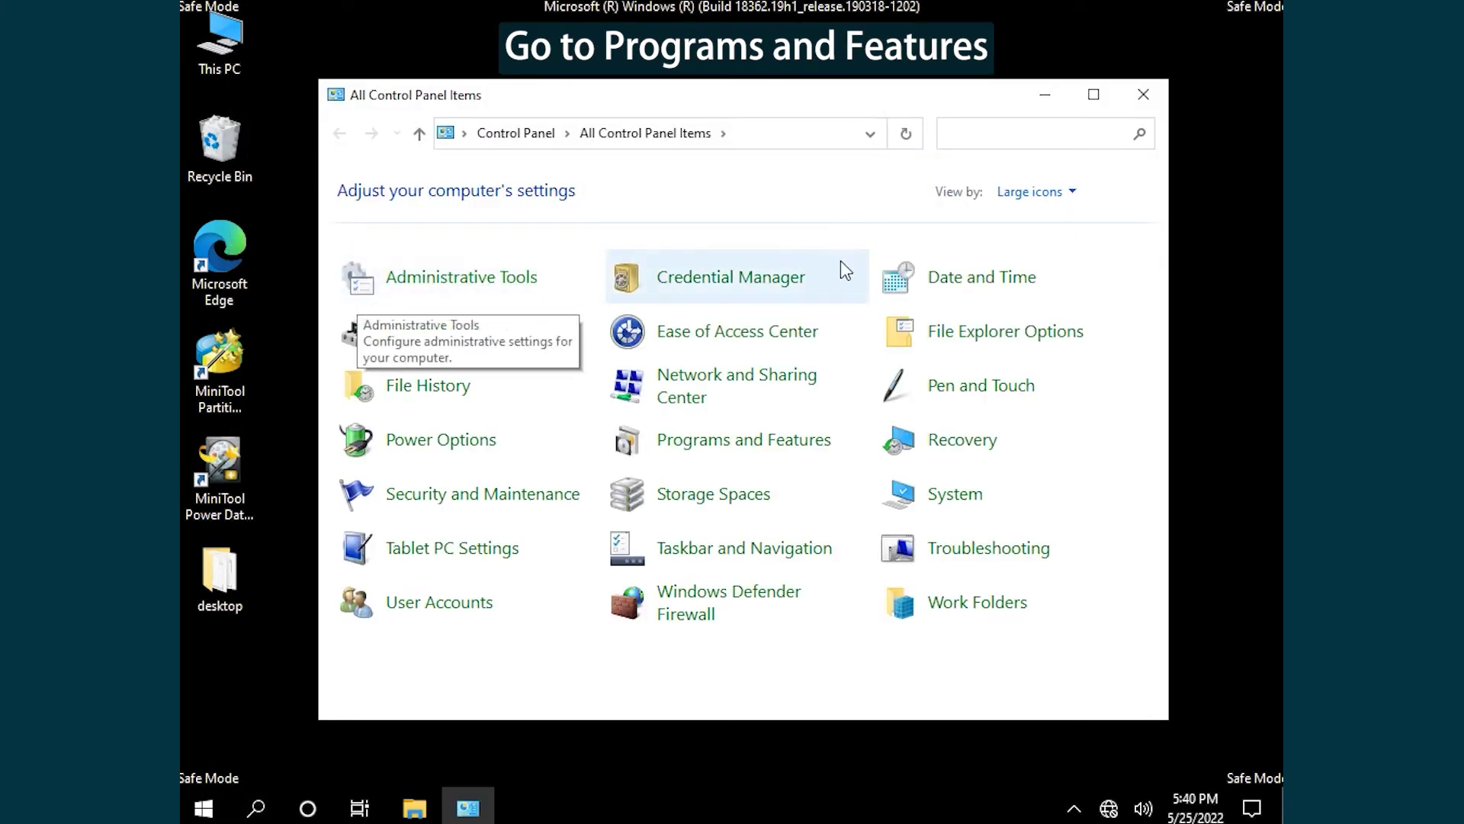
{"action": "left_click", "coordinate": [1070, 195]}
{"action": "left_click", "coordinate": [1064, 224]}
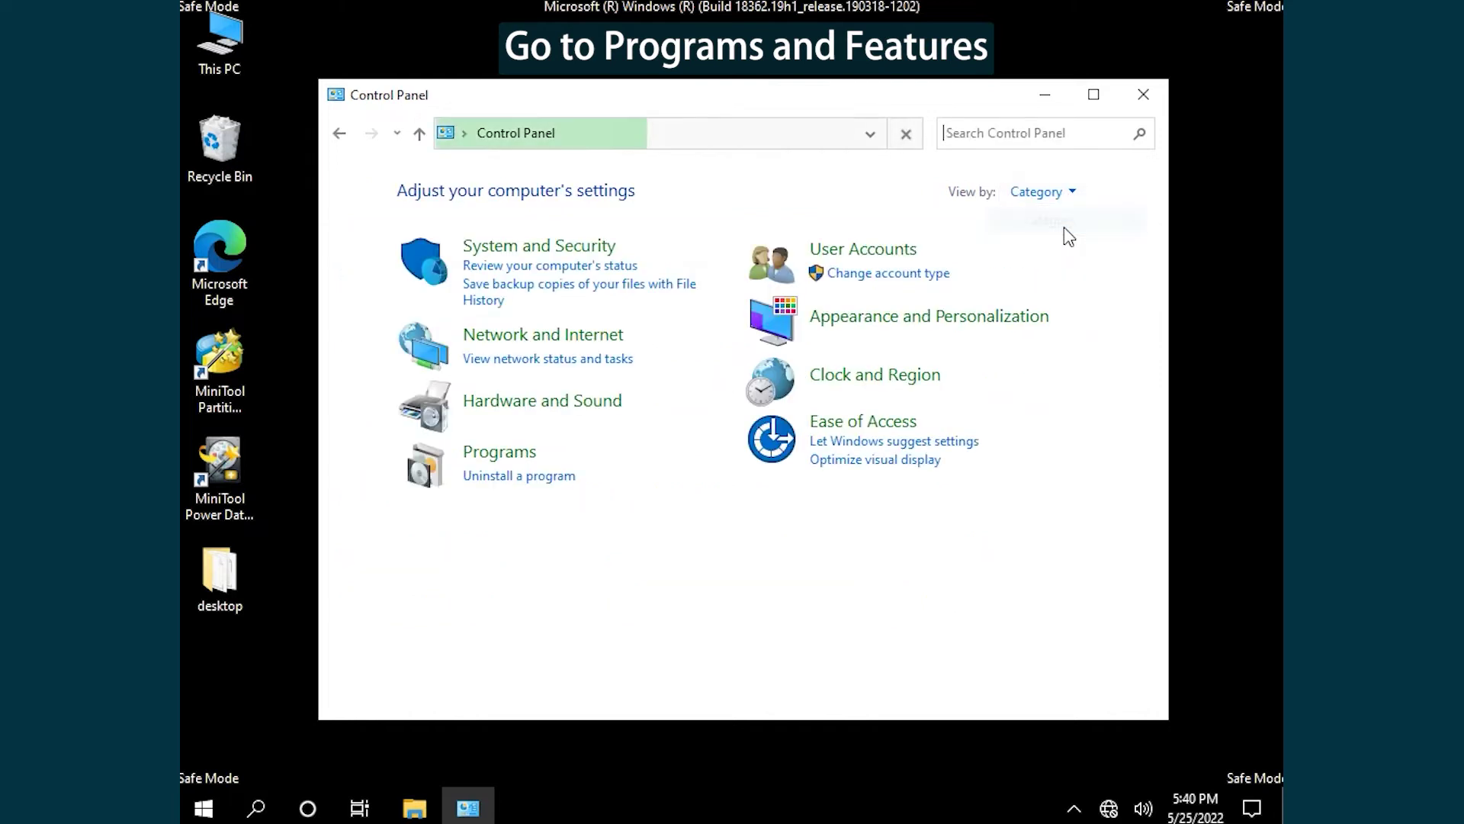
{"action": "left_click", "coordinate": [523, 476]}
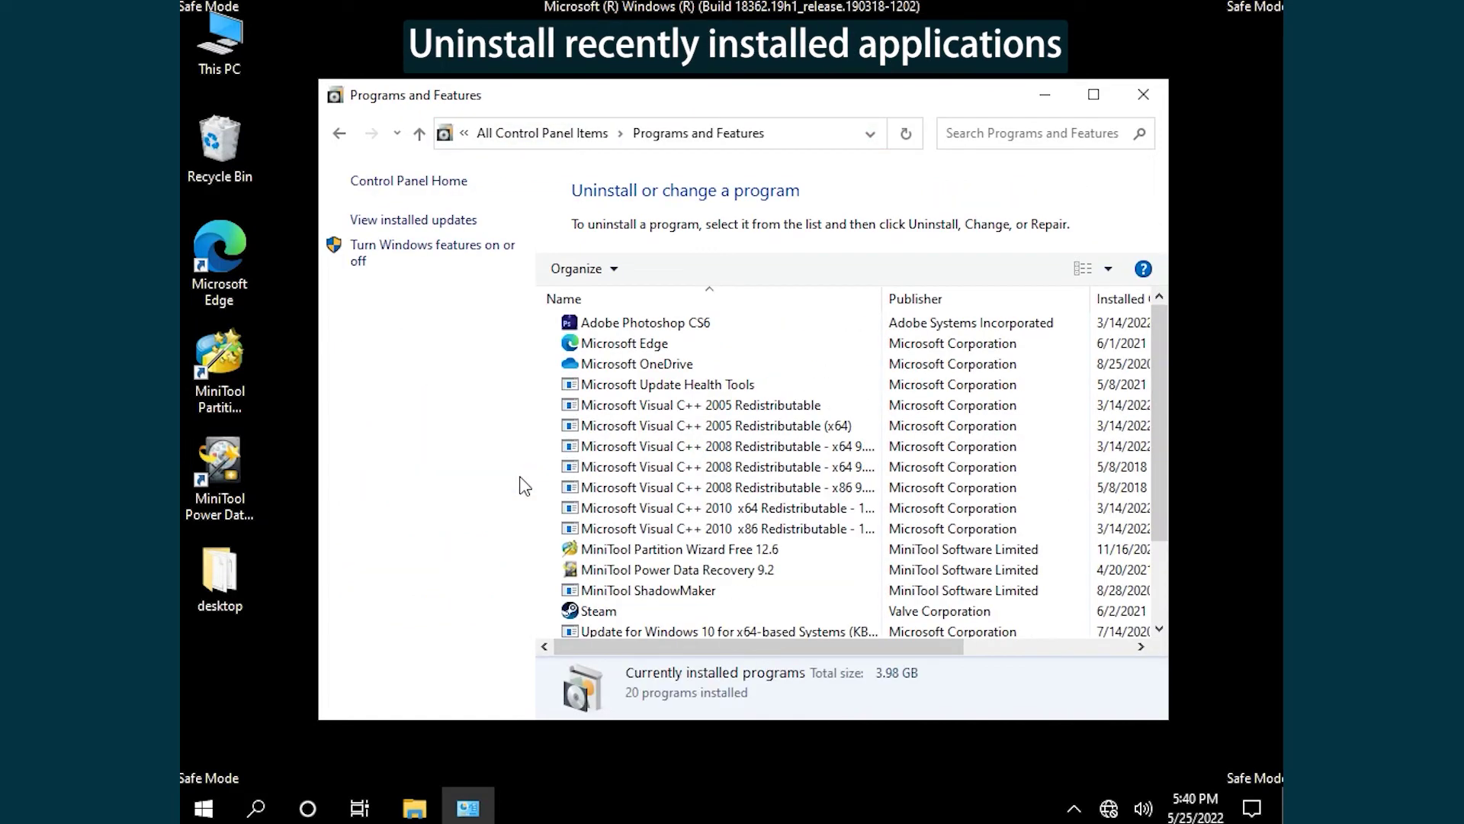
Uninstall Adobe Photoshop CS6 through the Adobe uninstaller and close the completion message.
{"action": "left_click", "coordinate": [713, 326]}
{"action": "right_click", "coordinate": [681, 328]}
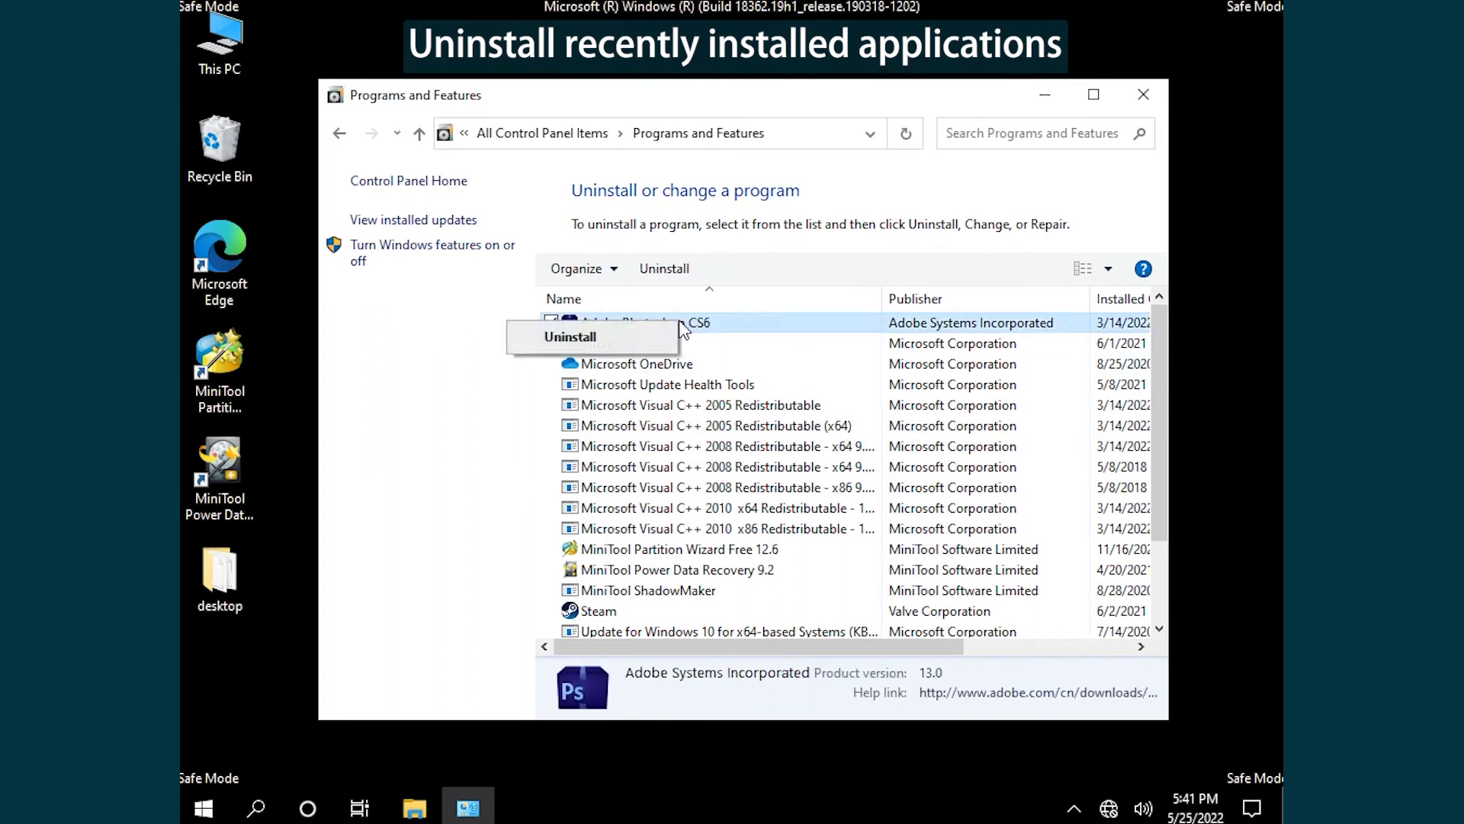
{"action": "left_click", "coordinate": [594, 345]}
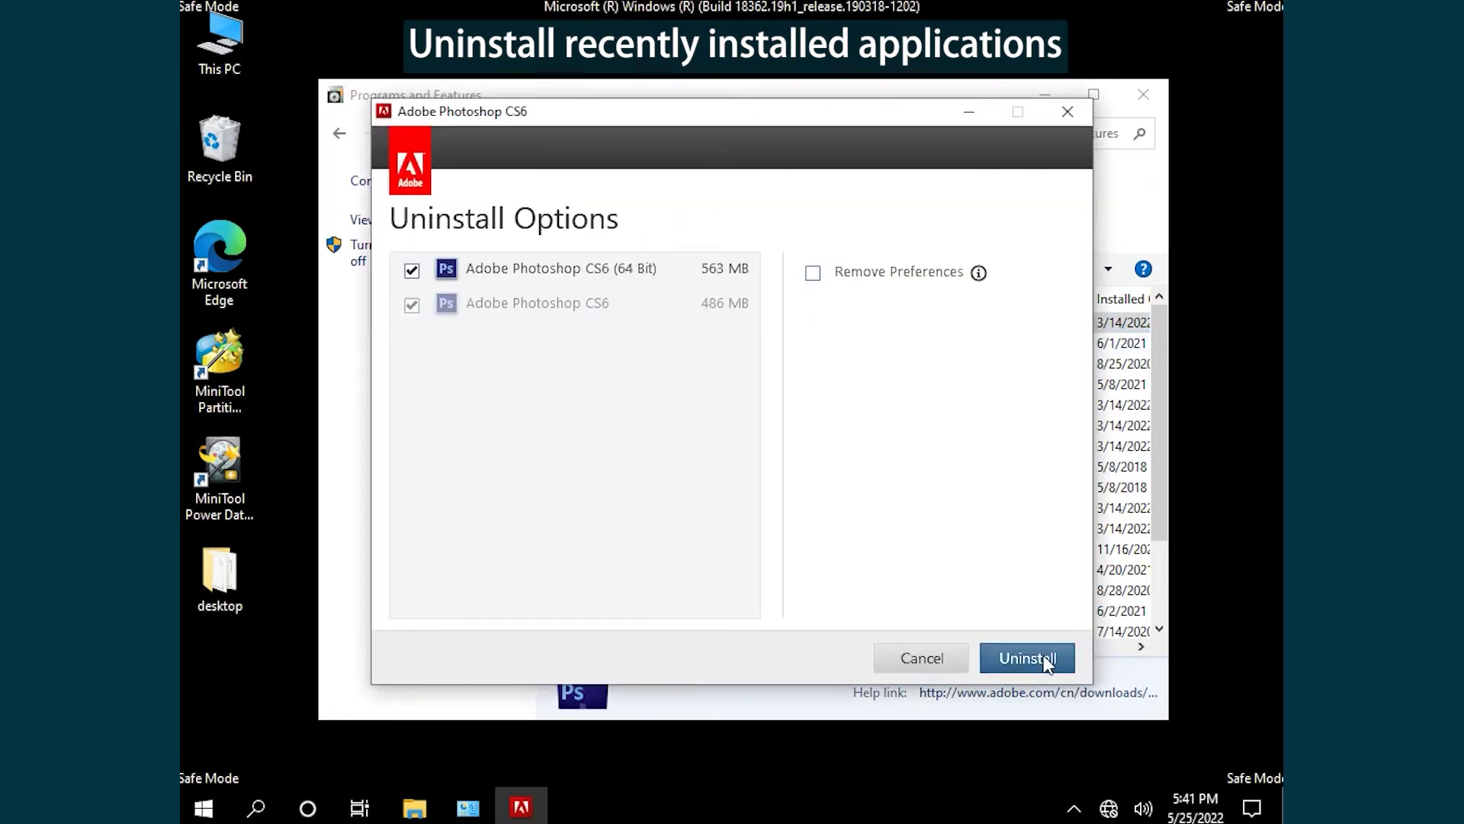
{"action": "left_click", "coordinate": [1045, 661]}
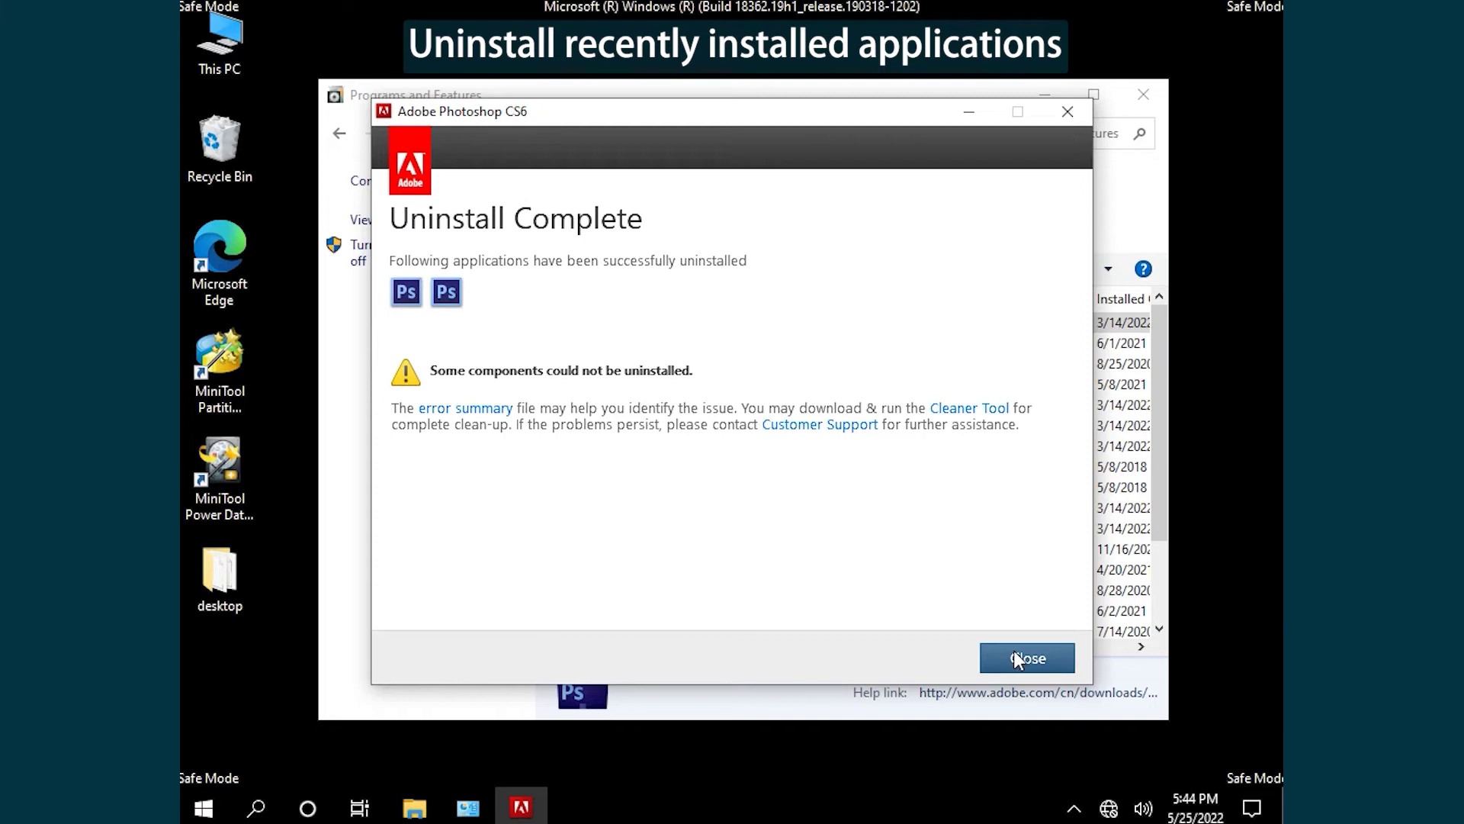
{"action": "left_click", "coordinate": [1026, 658]}
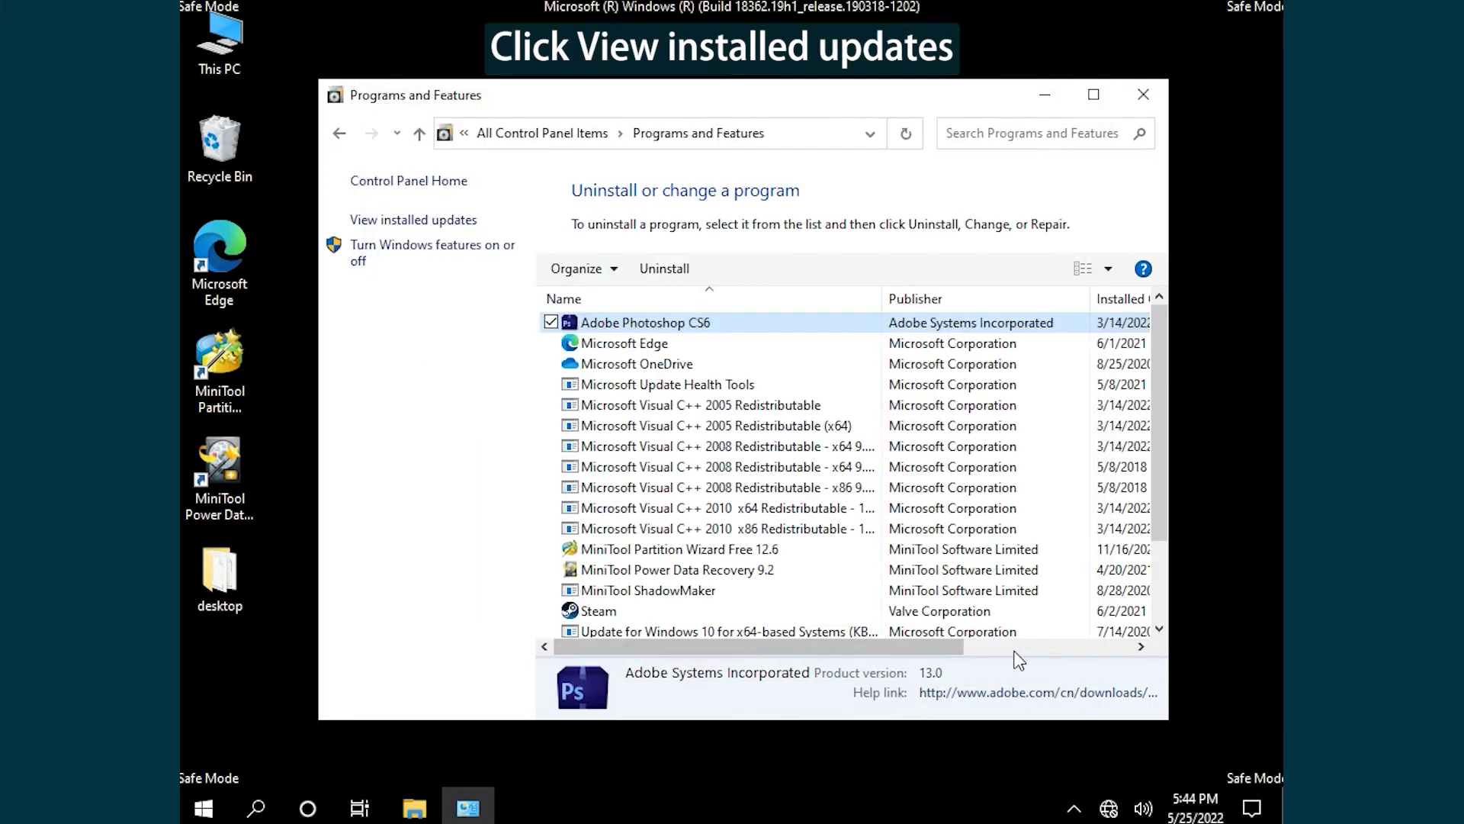
In the maximized Installed Updates list, uninstall update KB4601556 and confirm with Yes.
{"action": "left_click", "coordinate": [440, 221]}
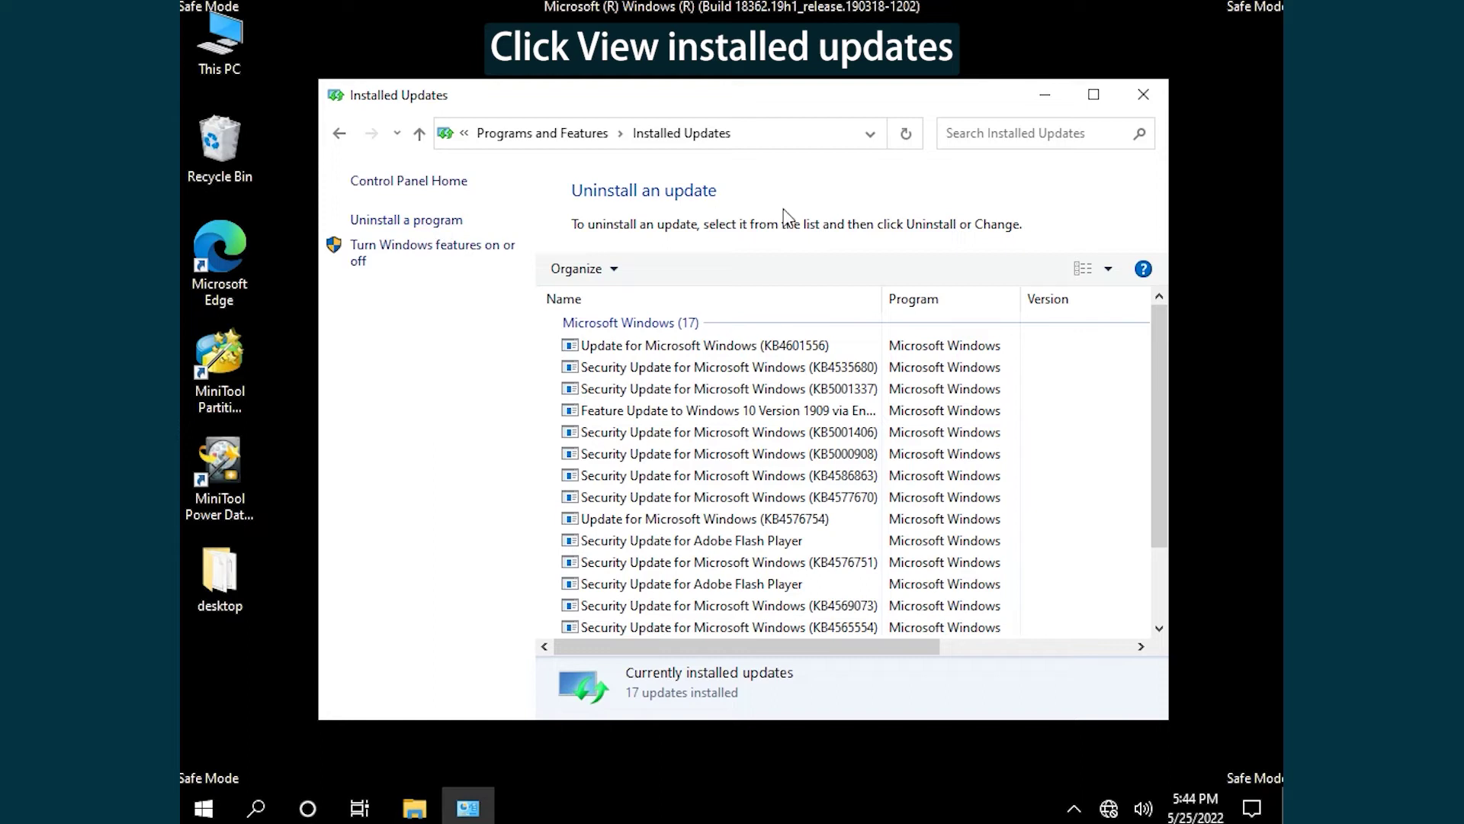
{"action": "left_click", "coordinate": [1098, 96]}
{"action": "left_click_drag", "start_coordinate": [892, 715], "coordinate": [938, 716]}
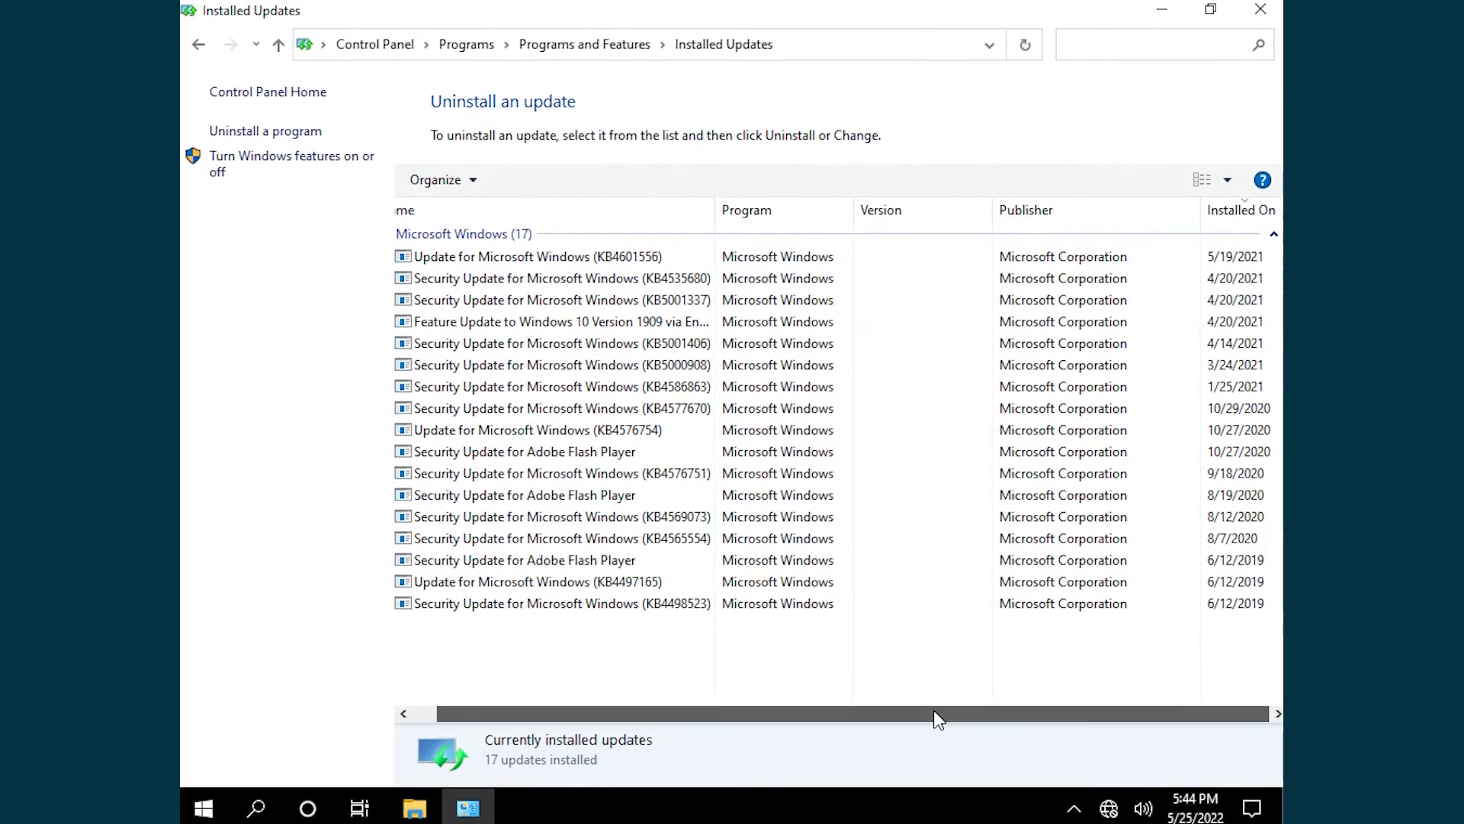
{"action": "left_click", "coordinate": [662, 256]}
{"action": "right_click", "coordinate": [663, 257]}
{"action": "left_click", "coordinate": [553, 271]}
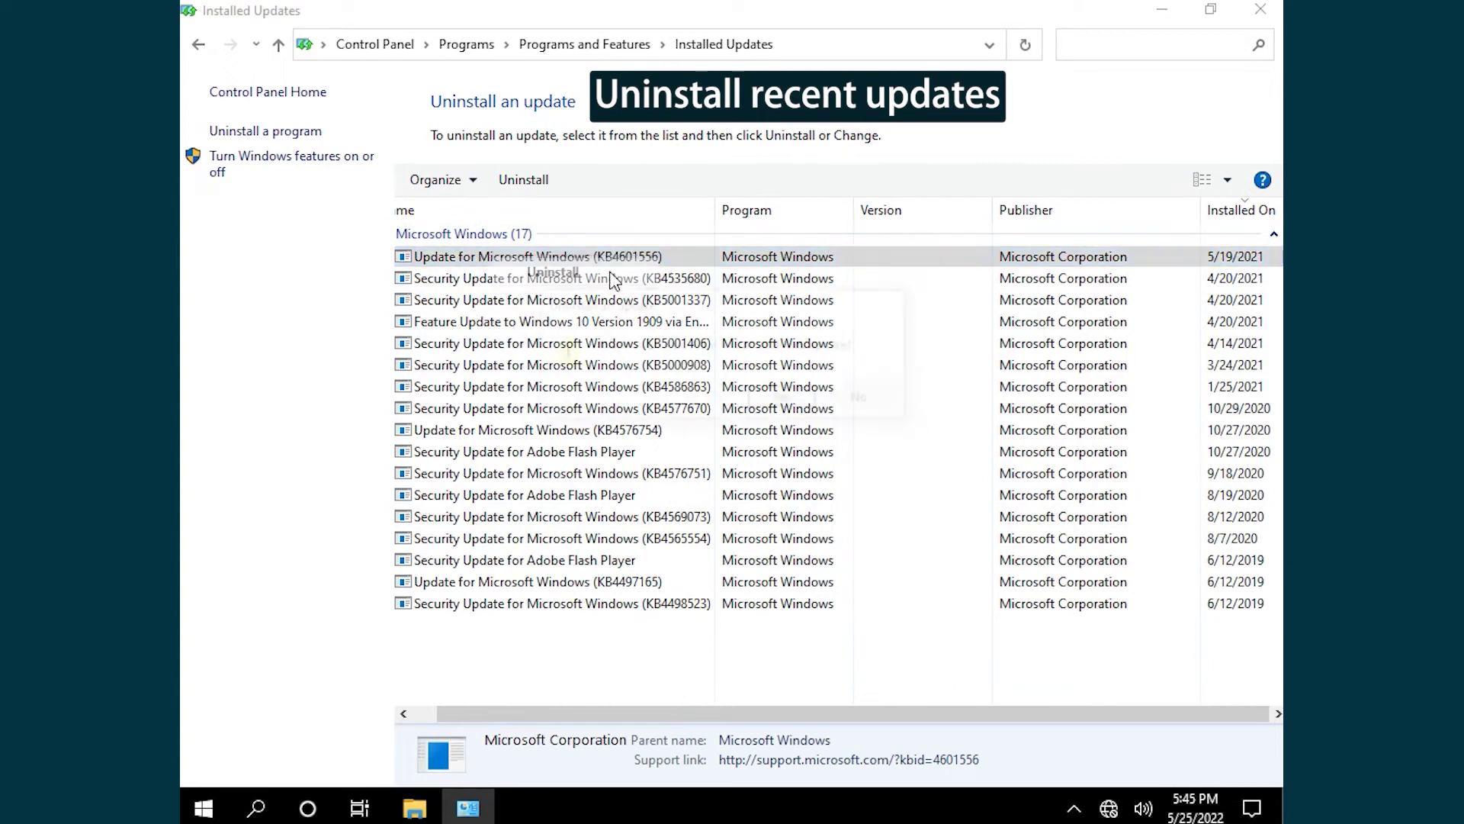
{"action": "left_click", "coordinate": [807, 406]}
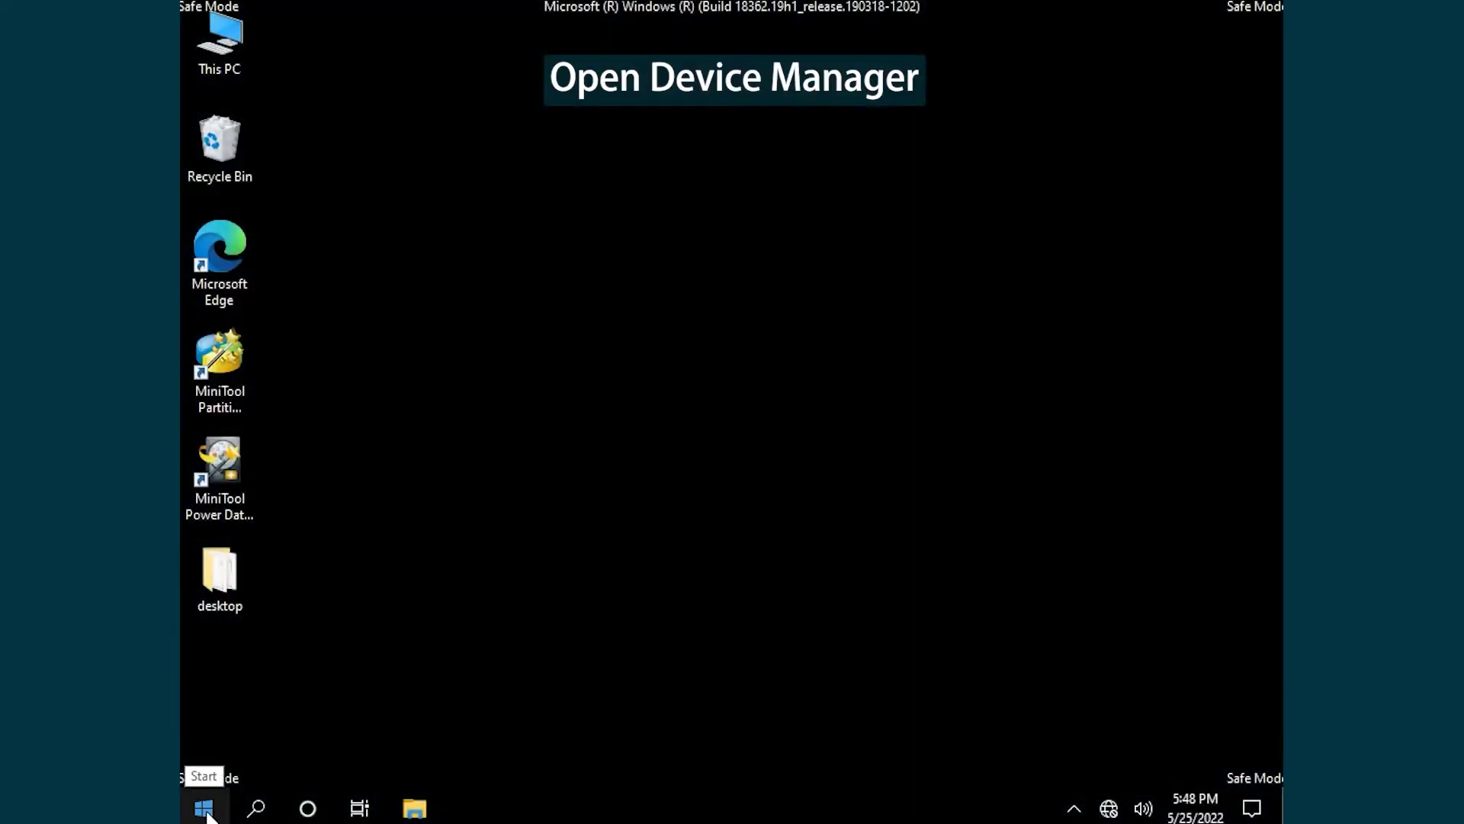
Open Device Manager from the Win+X menu and start Update driver for Generic Non-PnP Monitor.
{"action": "right_click", "coordinate": [207, 814]}
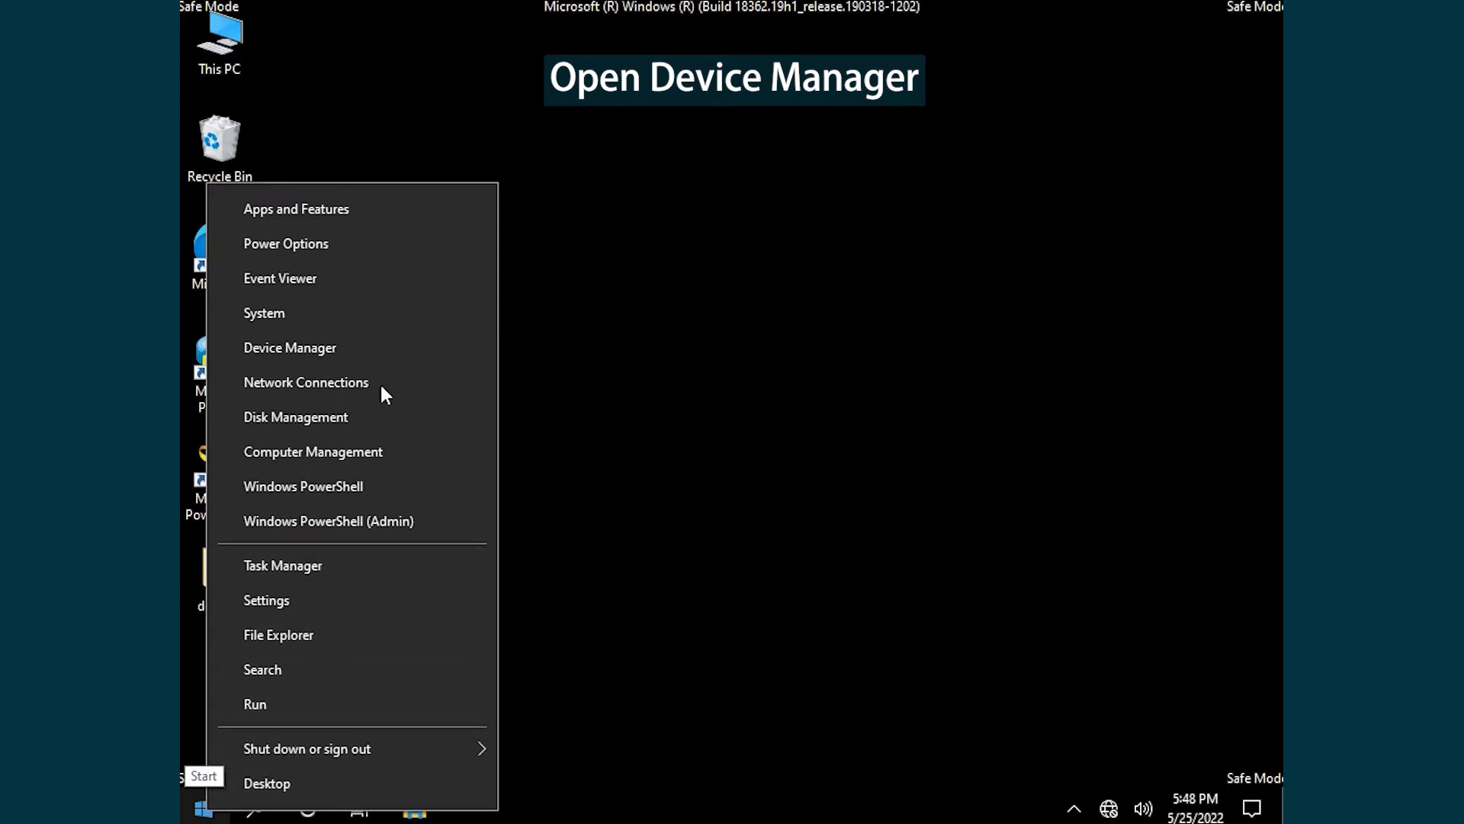
{"action": "left_click", "coordinate": [344, 347]}
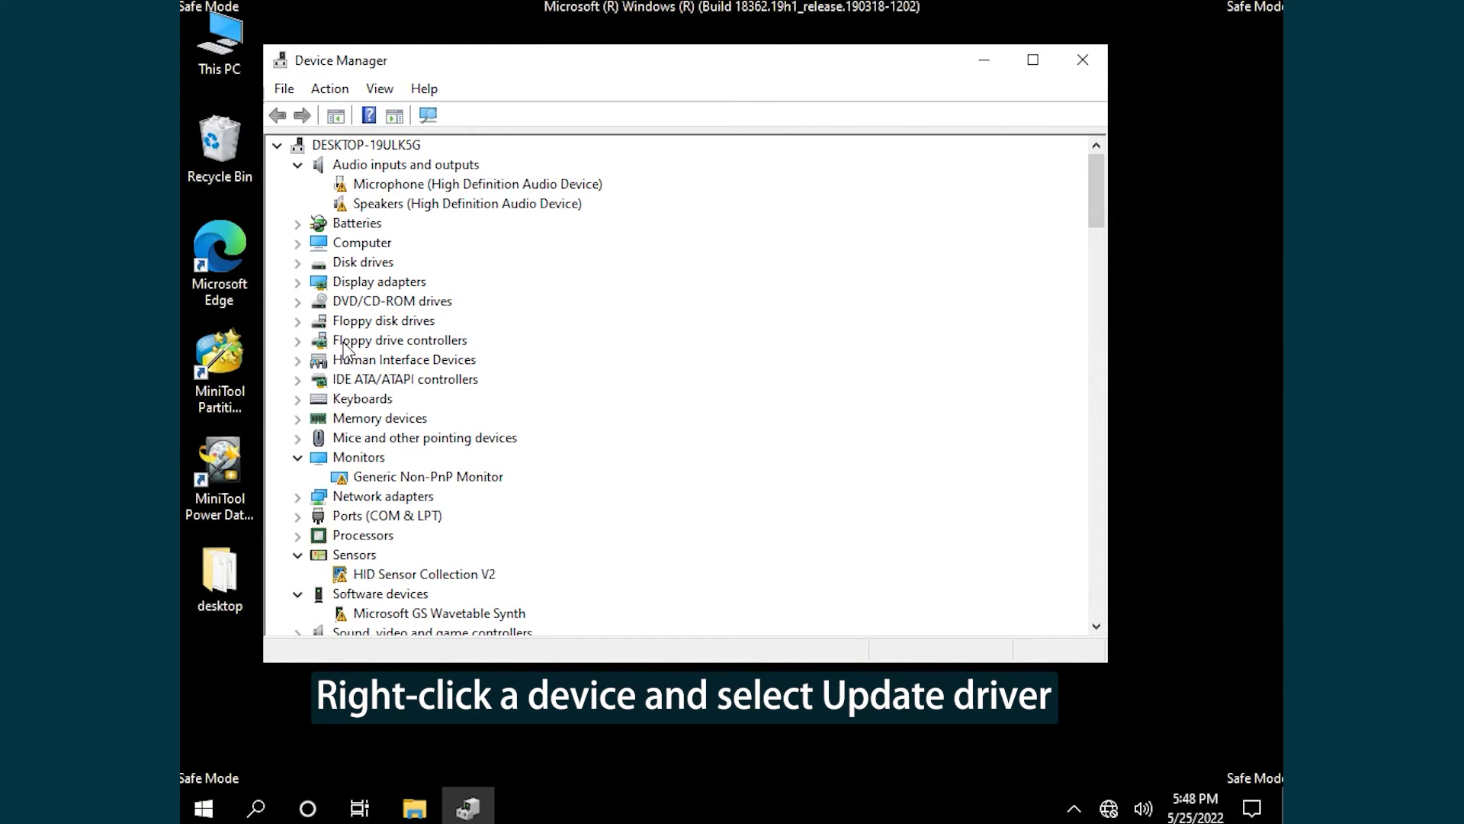
{"action": "left_click", "coordinate": [379, 479]}
{"action": "right_click", "coordinate": [456, 476]}
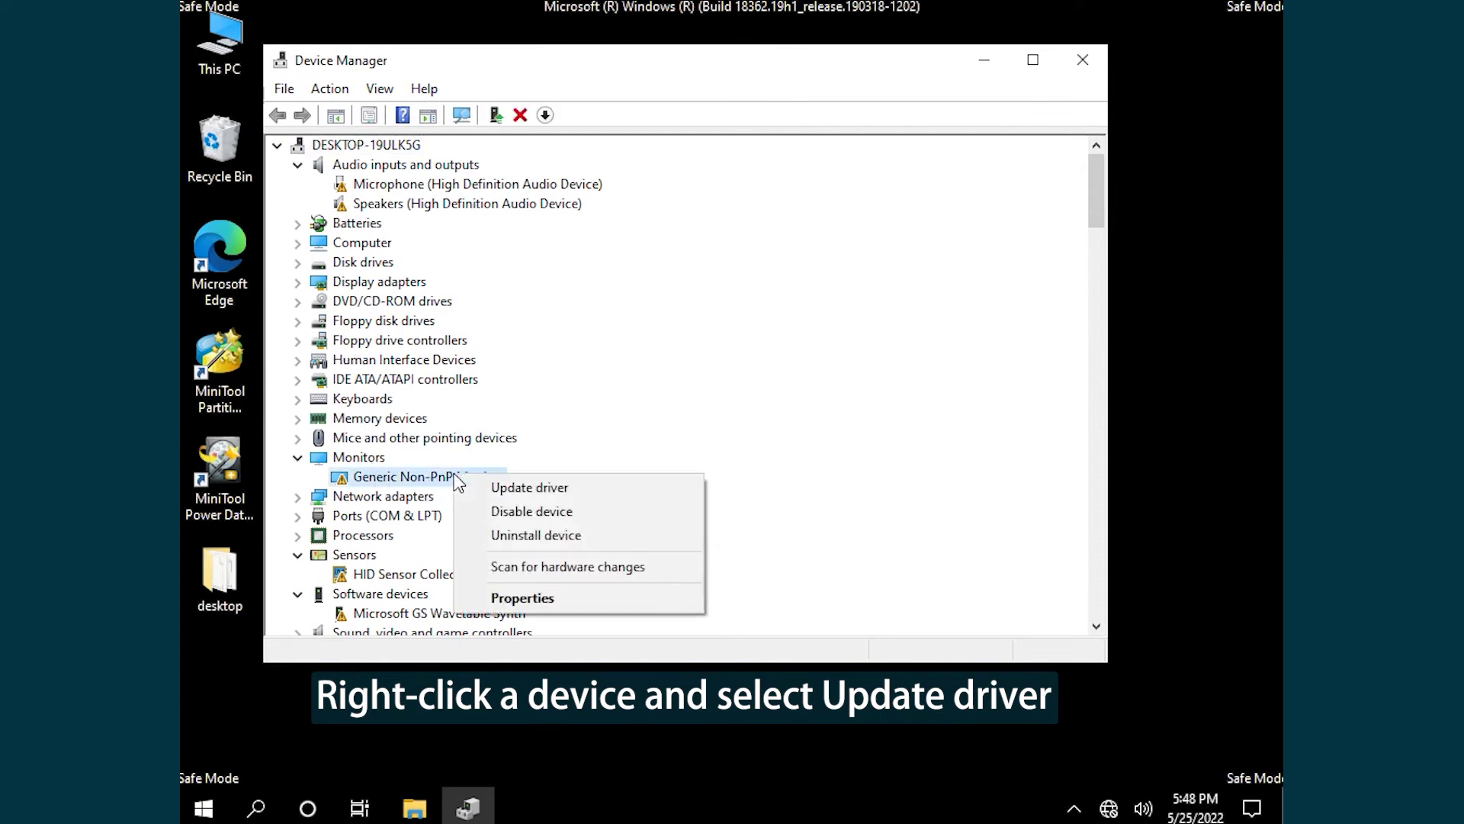
{"action": "left_click", "coordinate": [516, 487]}
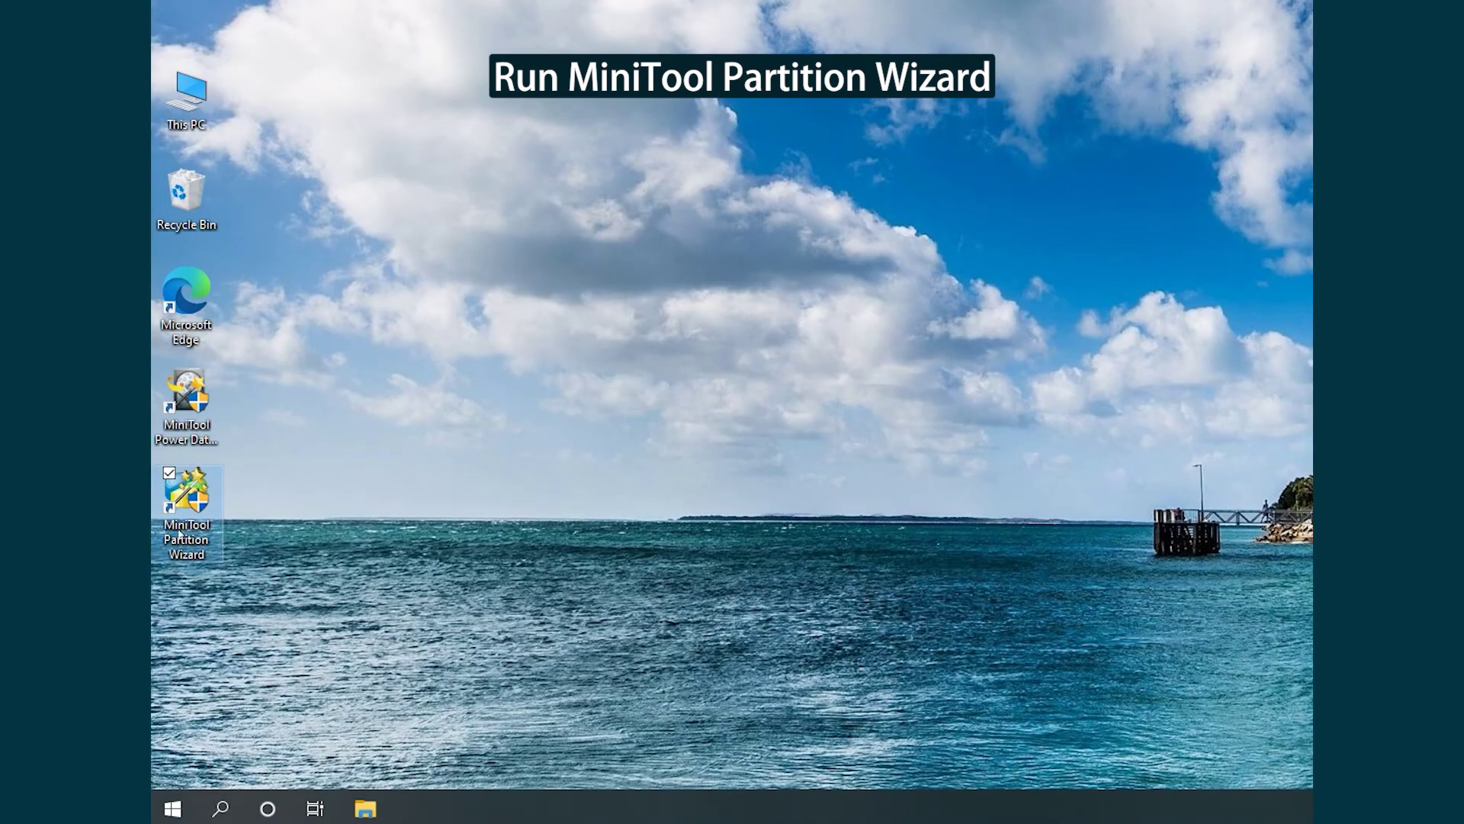
Launch MiniTool Partition Wizard and build WinPE-based bootable media with the MiniTool plug-in.
{"action": "double_click", "coordinate": [181, 535]}
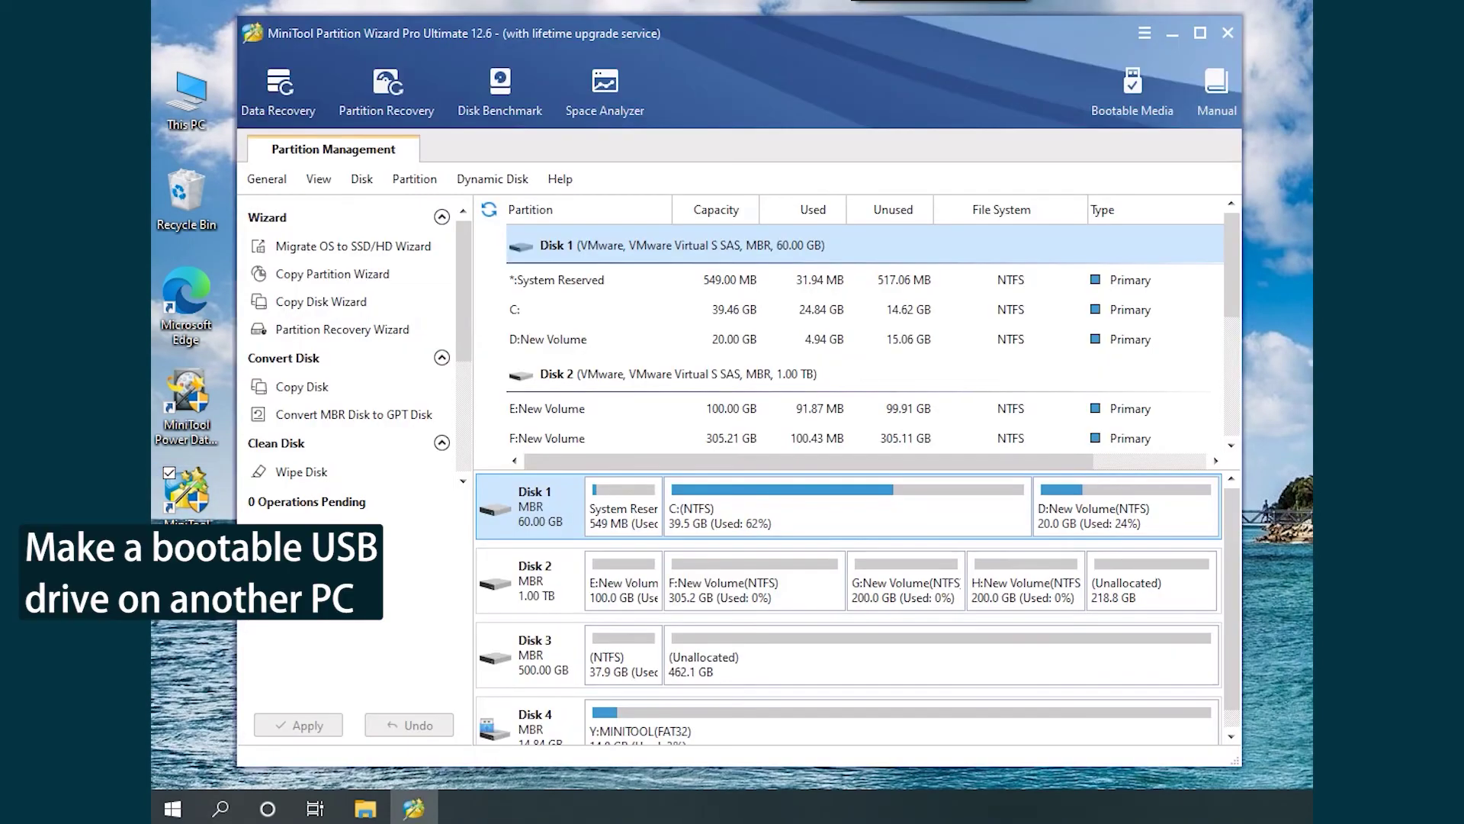
{"action": "left_click", "coordinate": [1135, 104]}
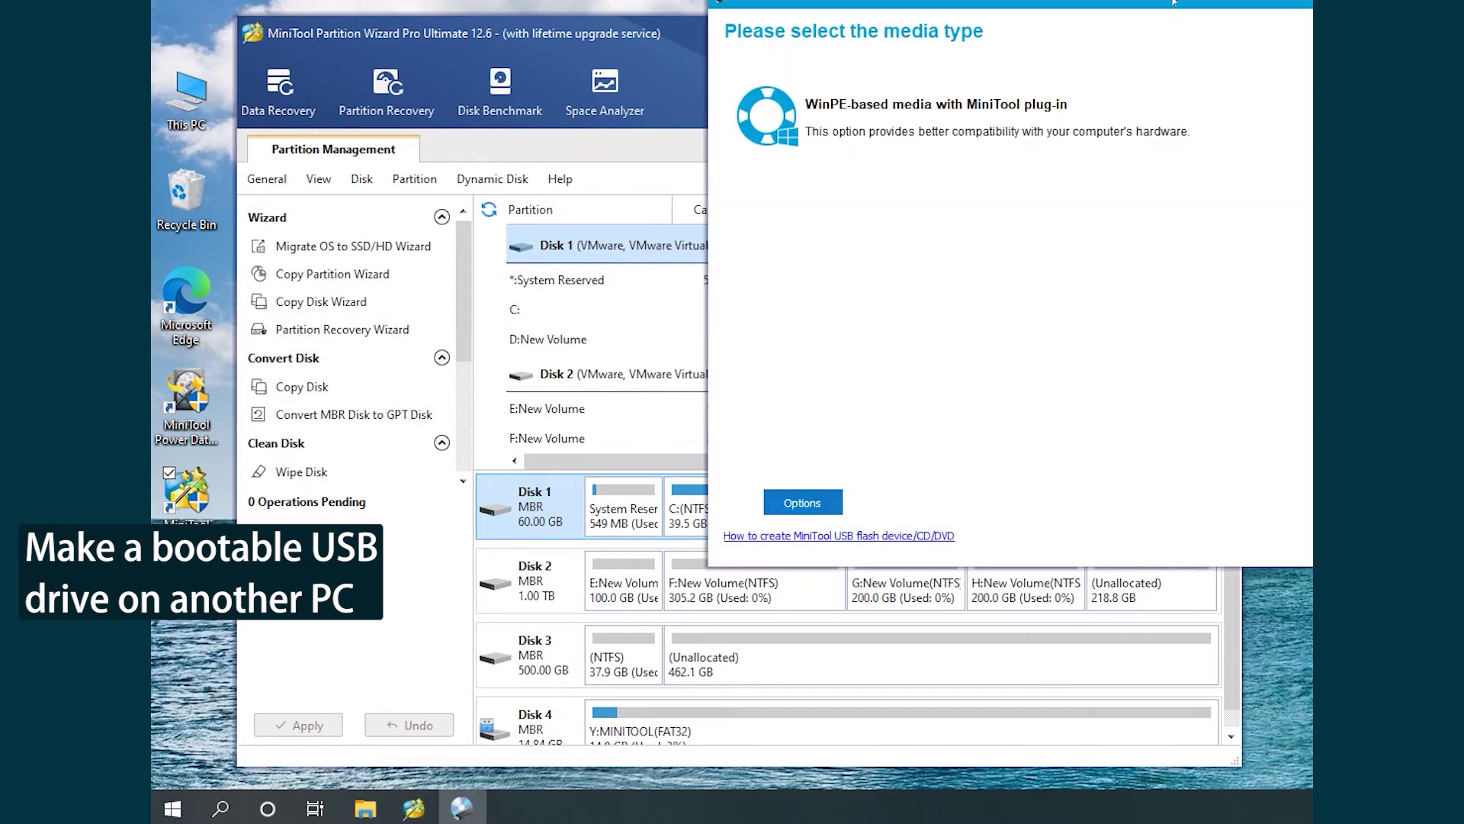
{"action": "left_click_drag", "start_coordinate": [1175, 3], "coordinate": [813, 130]}
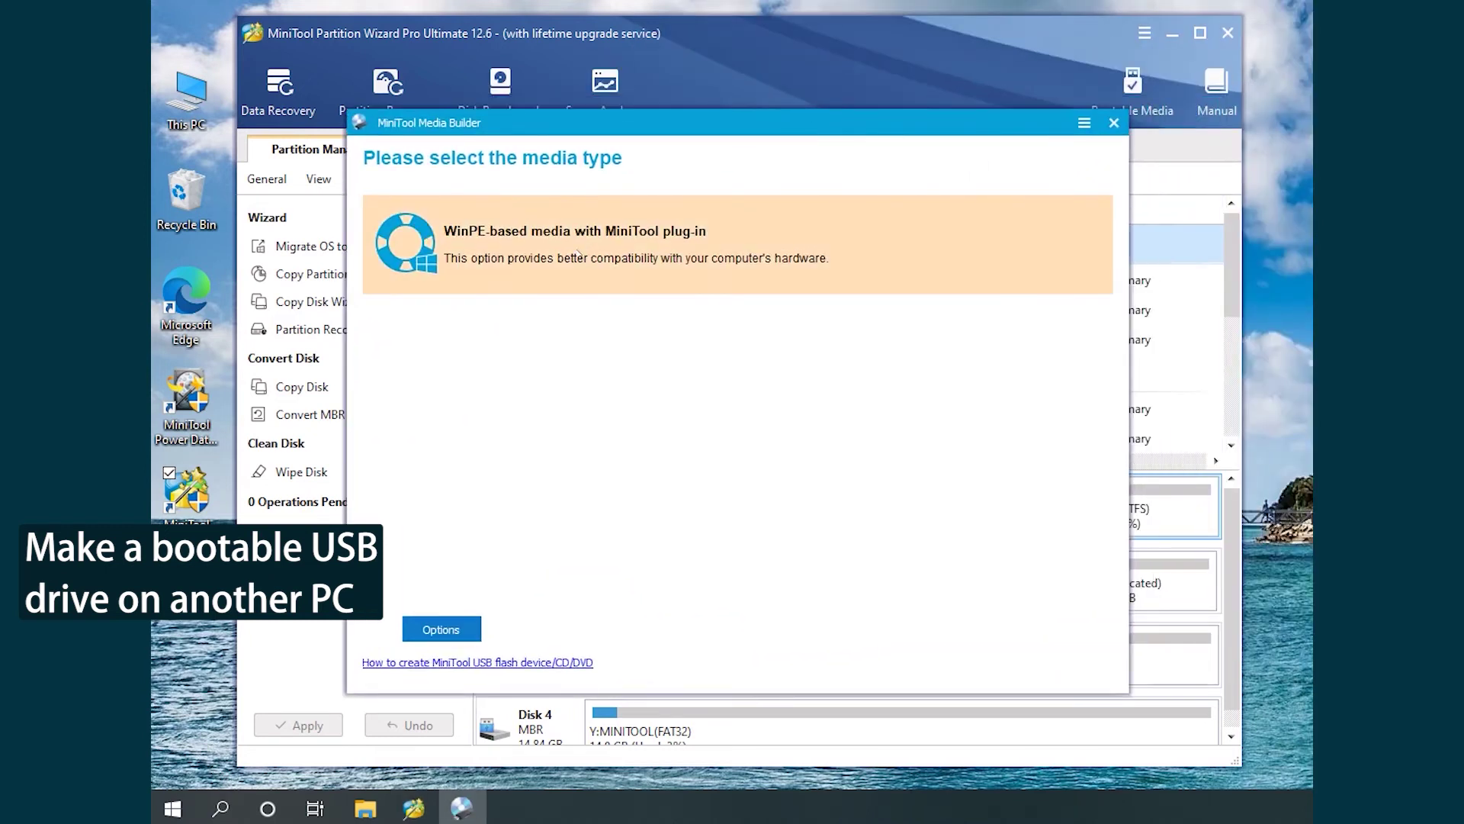
{"action": "left_click", "coordinate": [577, 251]}
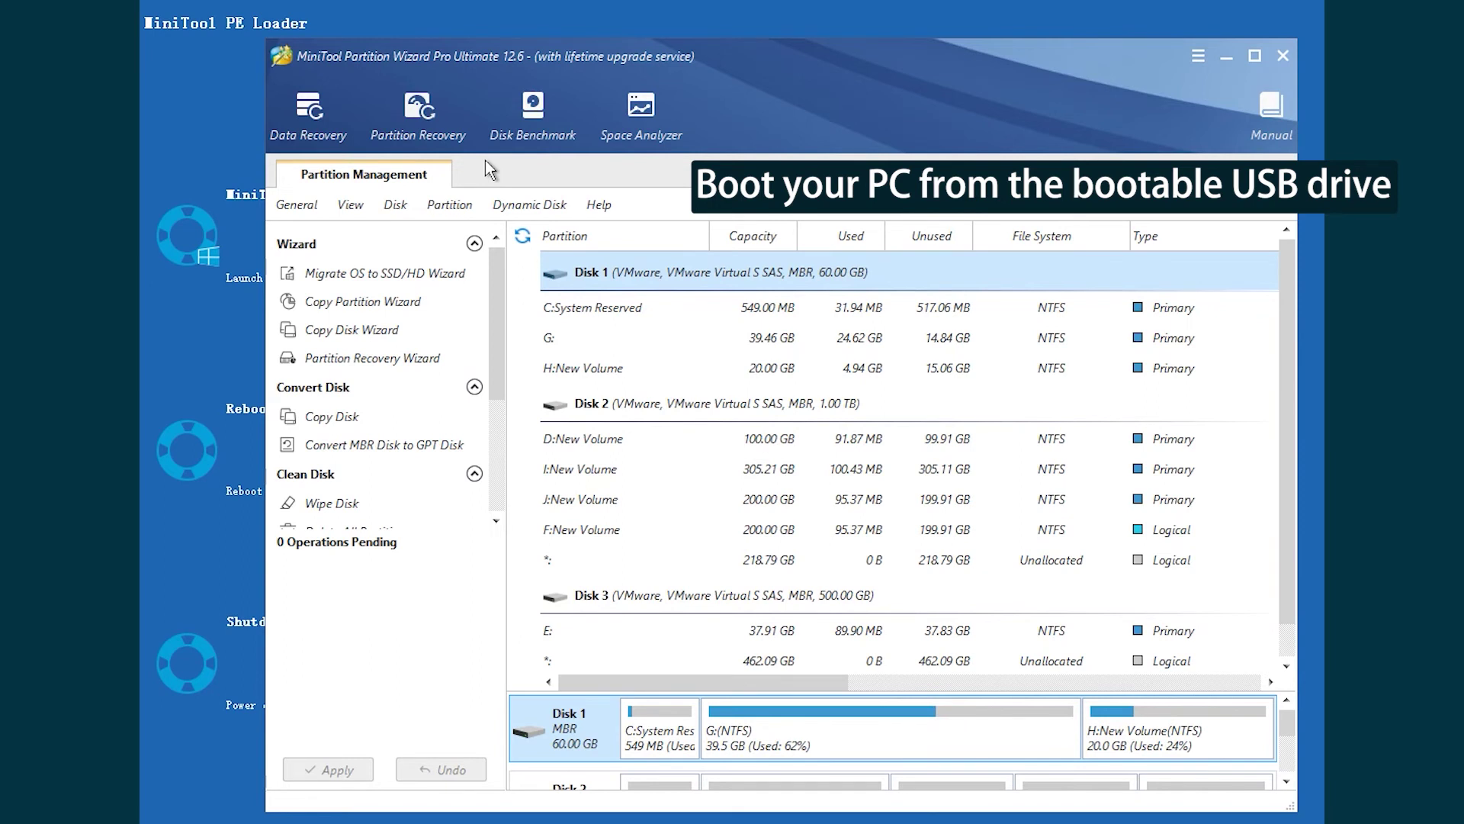
Open Data Recovery and scan New Volume (H:) for lost files.
{"action": "left_click", "coordinate": [309, 128]}
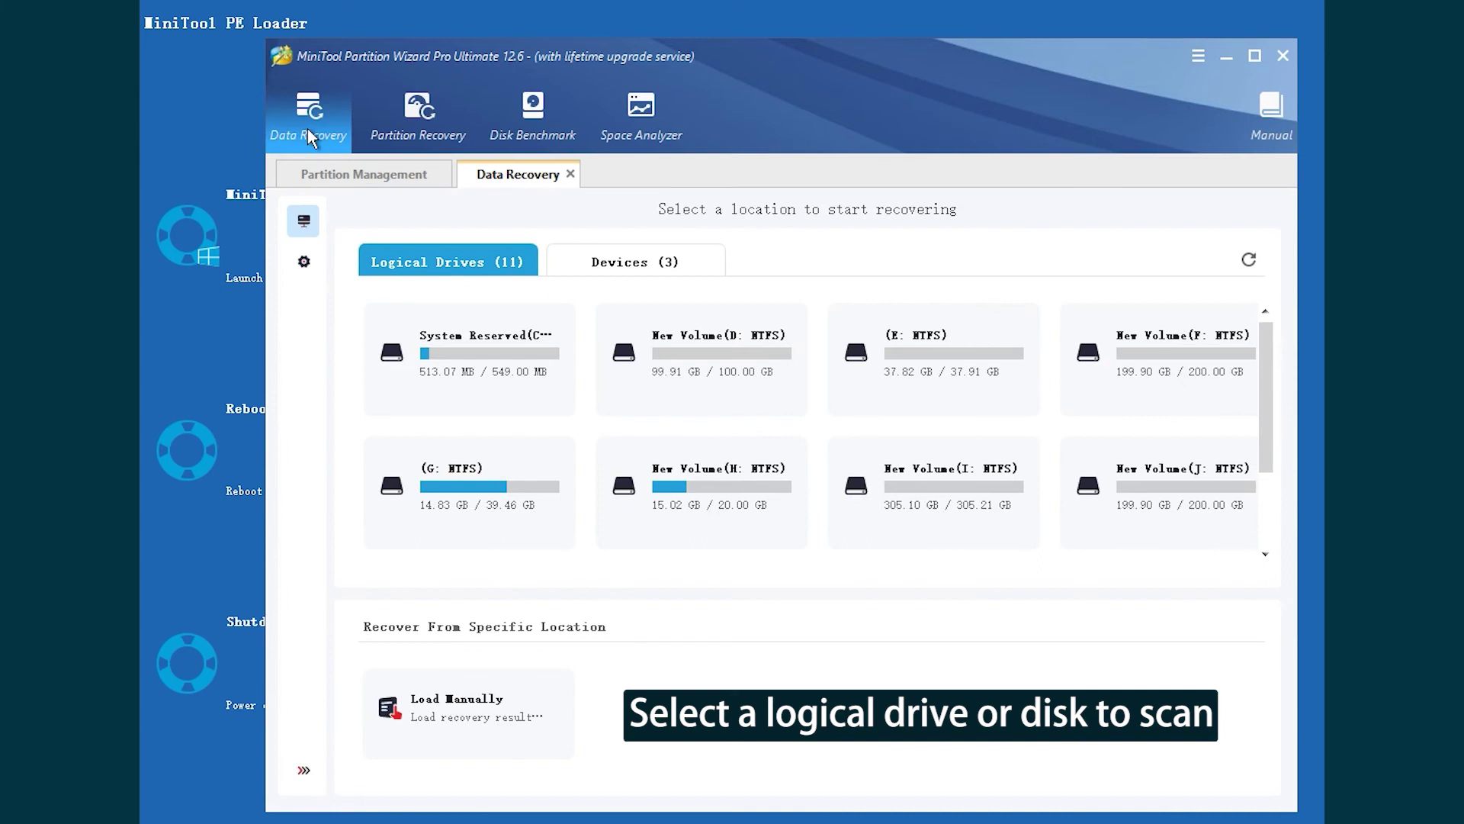
{"action": "mouse_move", "coordinate": [752, 499]}
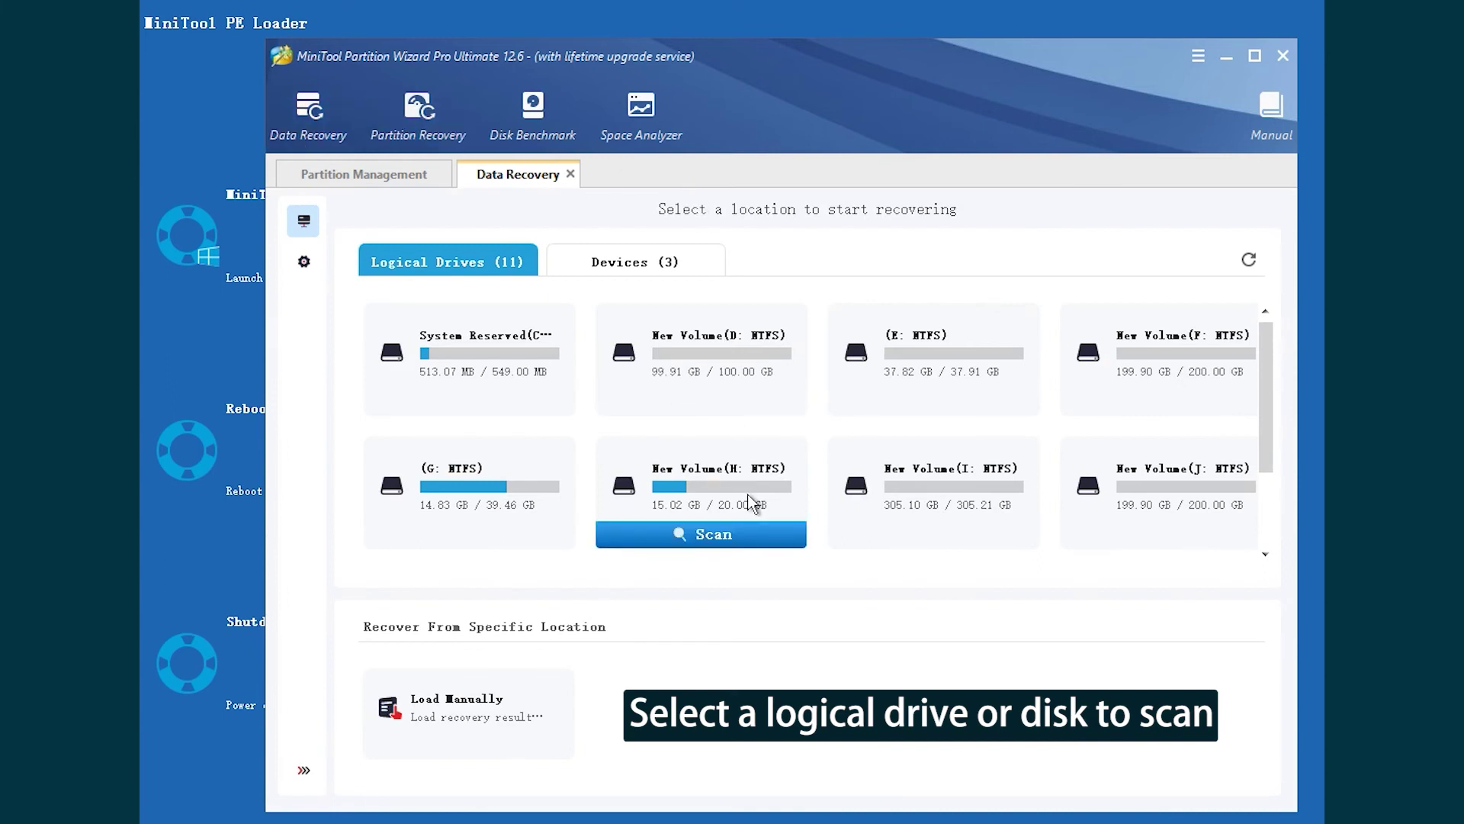
{"action": "left_click", "coordinate": [752, 538]}
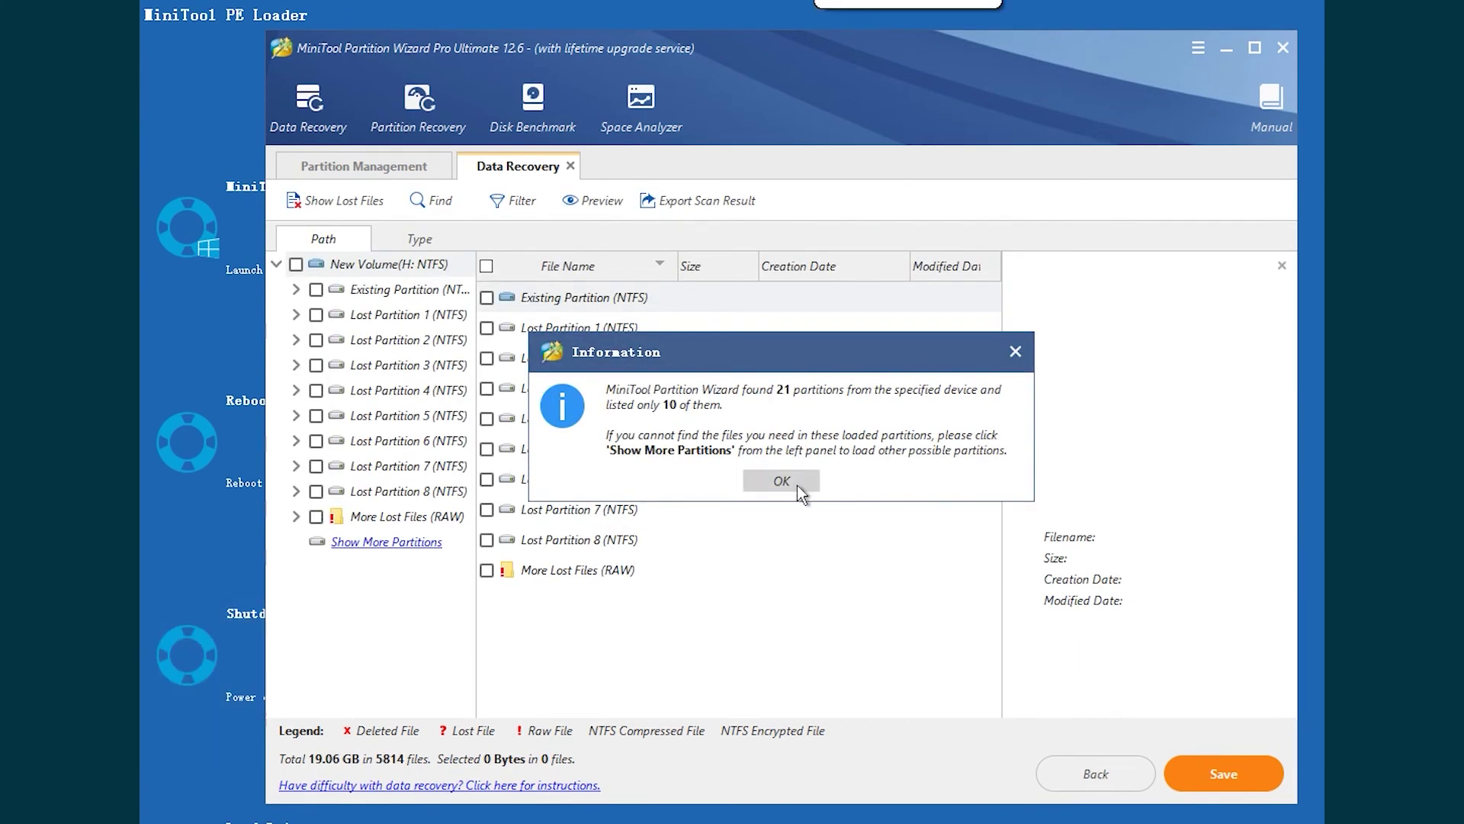
Dismiss the found-partitions notice and list the JPEG Graphics files under More Lost Files (RAW).
{"action": "left_click", "coordinate": [798, 491]}
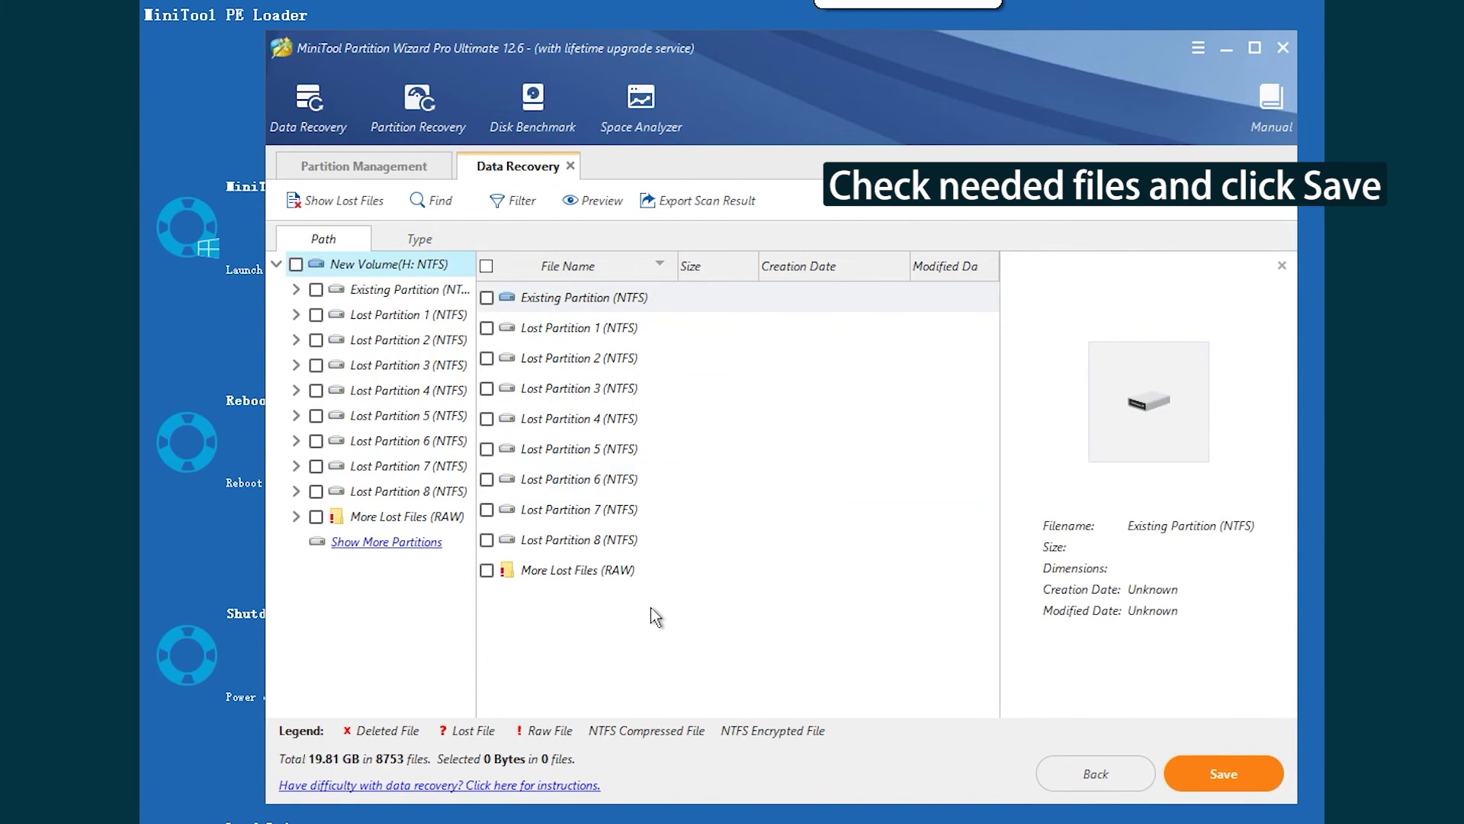
{"action": "left_click", "coordinate": [297, 517]}
{"action": "left_click", "coordinate": [406, 644]}
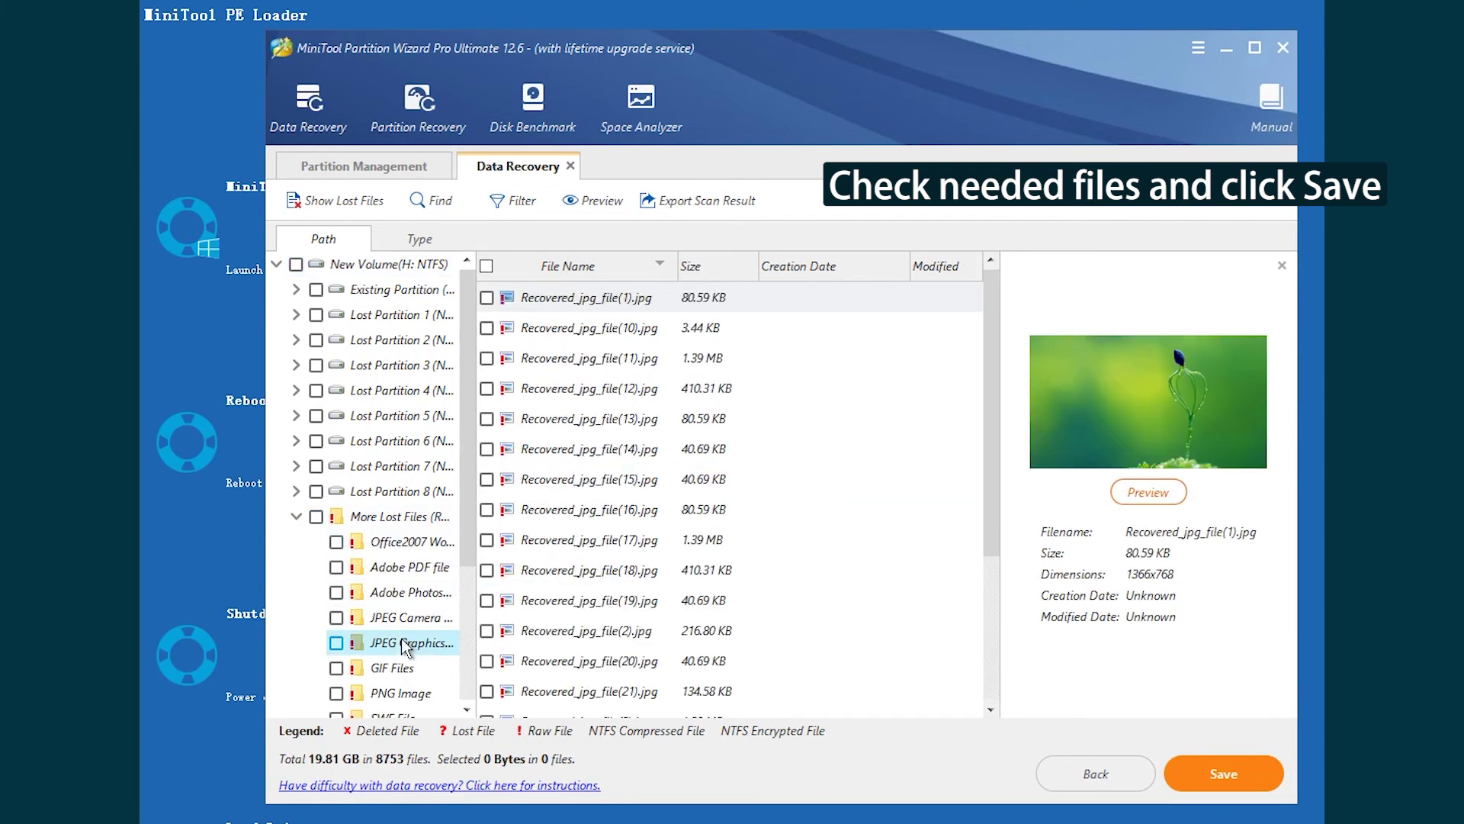
Preview recovered images (10) through (17), then check all 21 JPEGs and choose Save.
{"action": "left_click", "coordinate": [641, 333]}
{"action": "left_click", "coordinate": [647, 363]}
{"action": "left_click", "coordinate": [650, 424]}
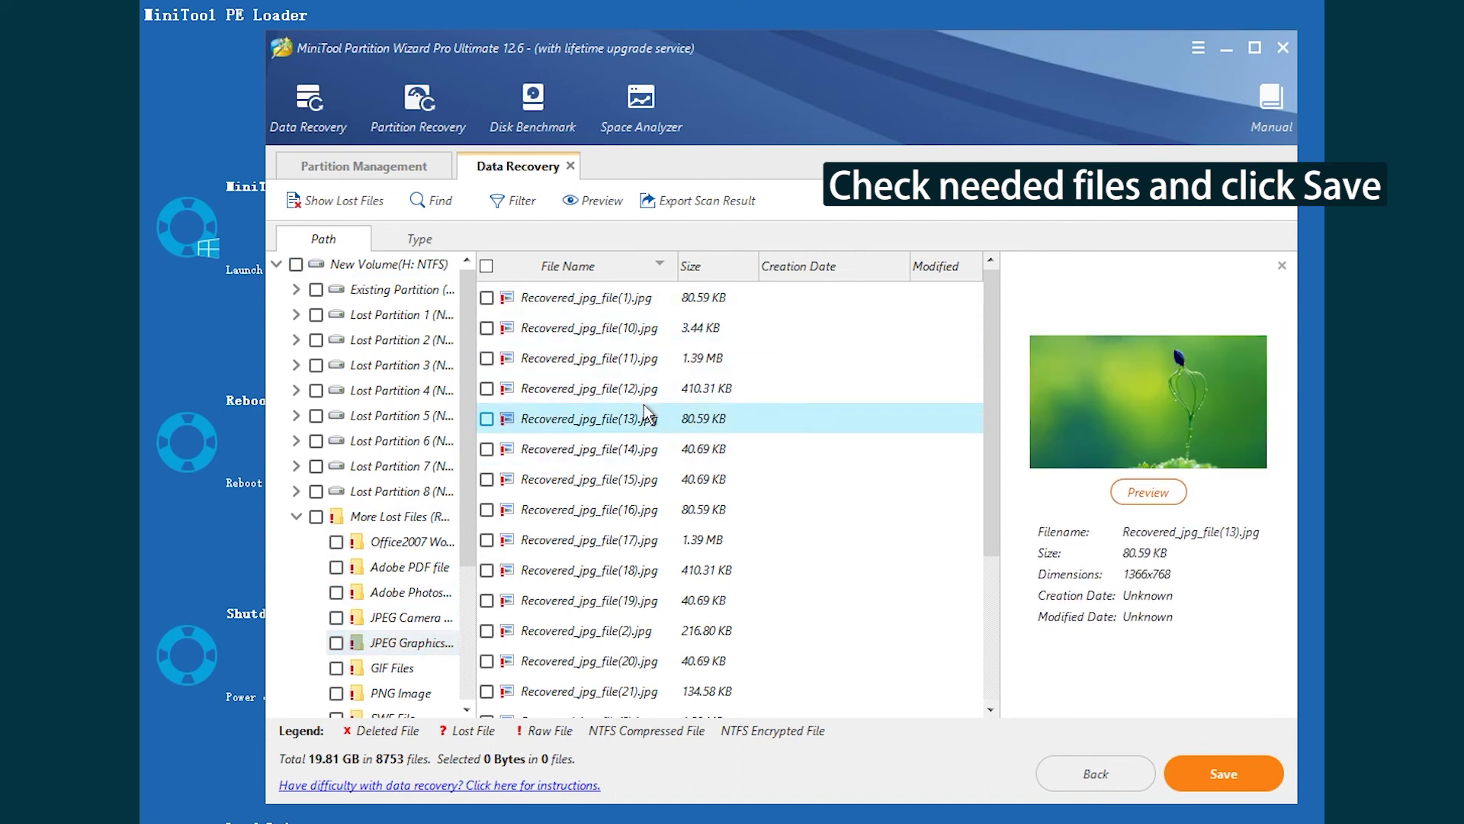
{"action": "left_click", "coordinate": [655, 457]}
{"action": "left_click", "coordinate": [654, 480]}
{"action": "left_click", "coordinate": [574, 539]}
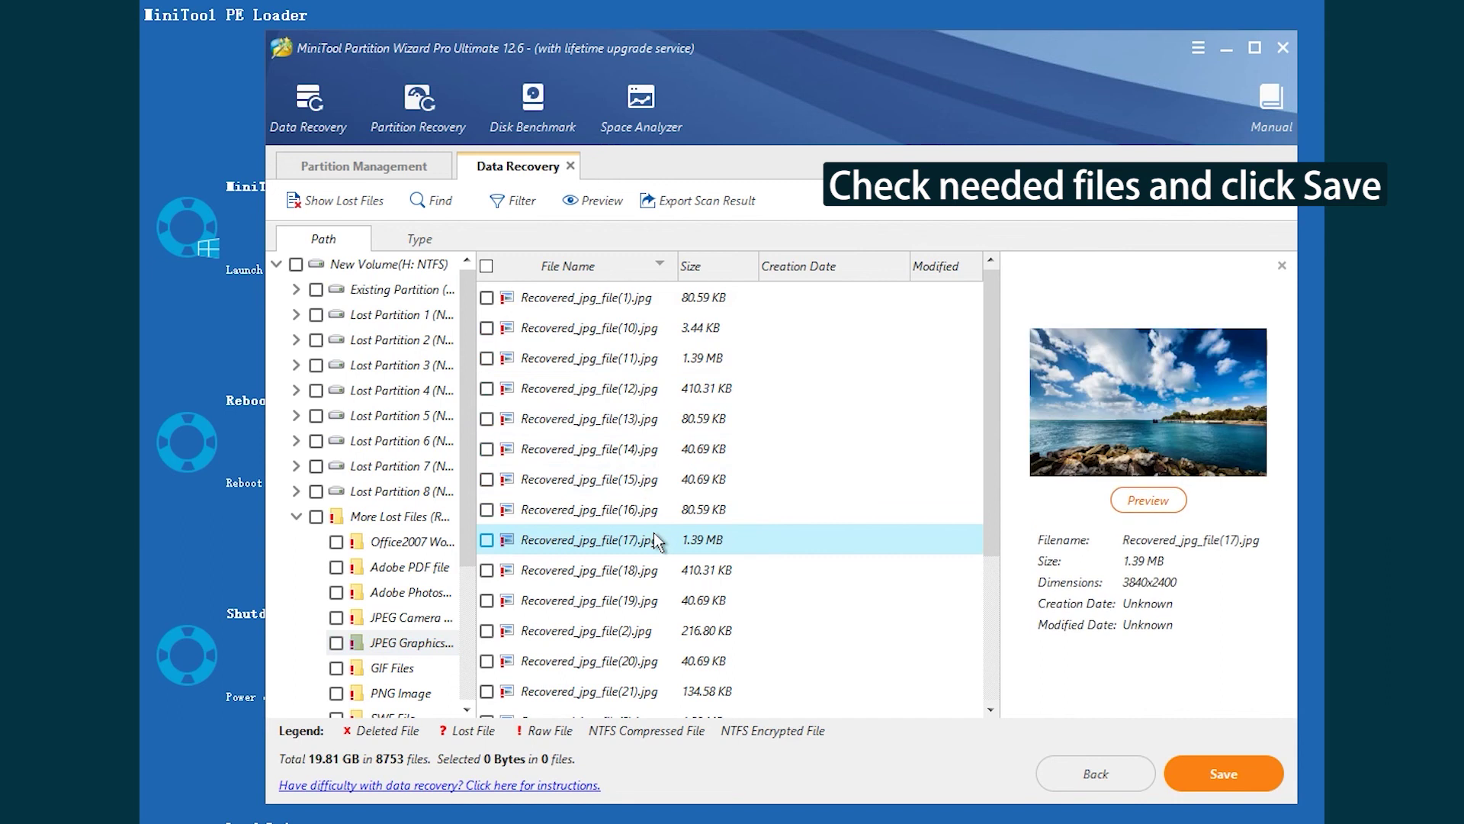
{"action": "left_click", "coordinate": [486, 266]}
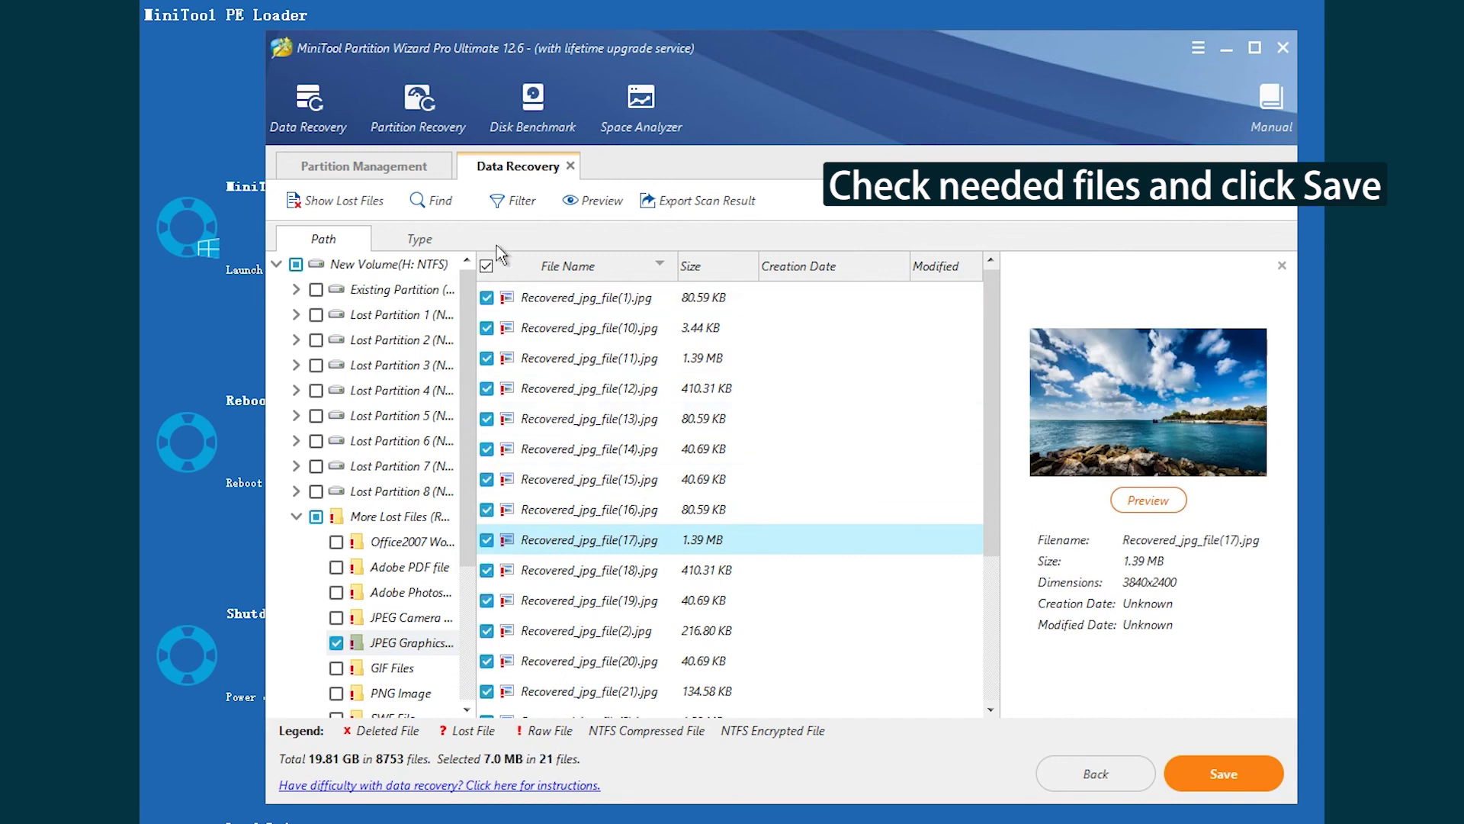
{"action": "left_click", "coordinate": [1218, 775]}
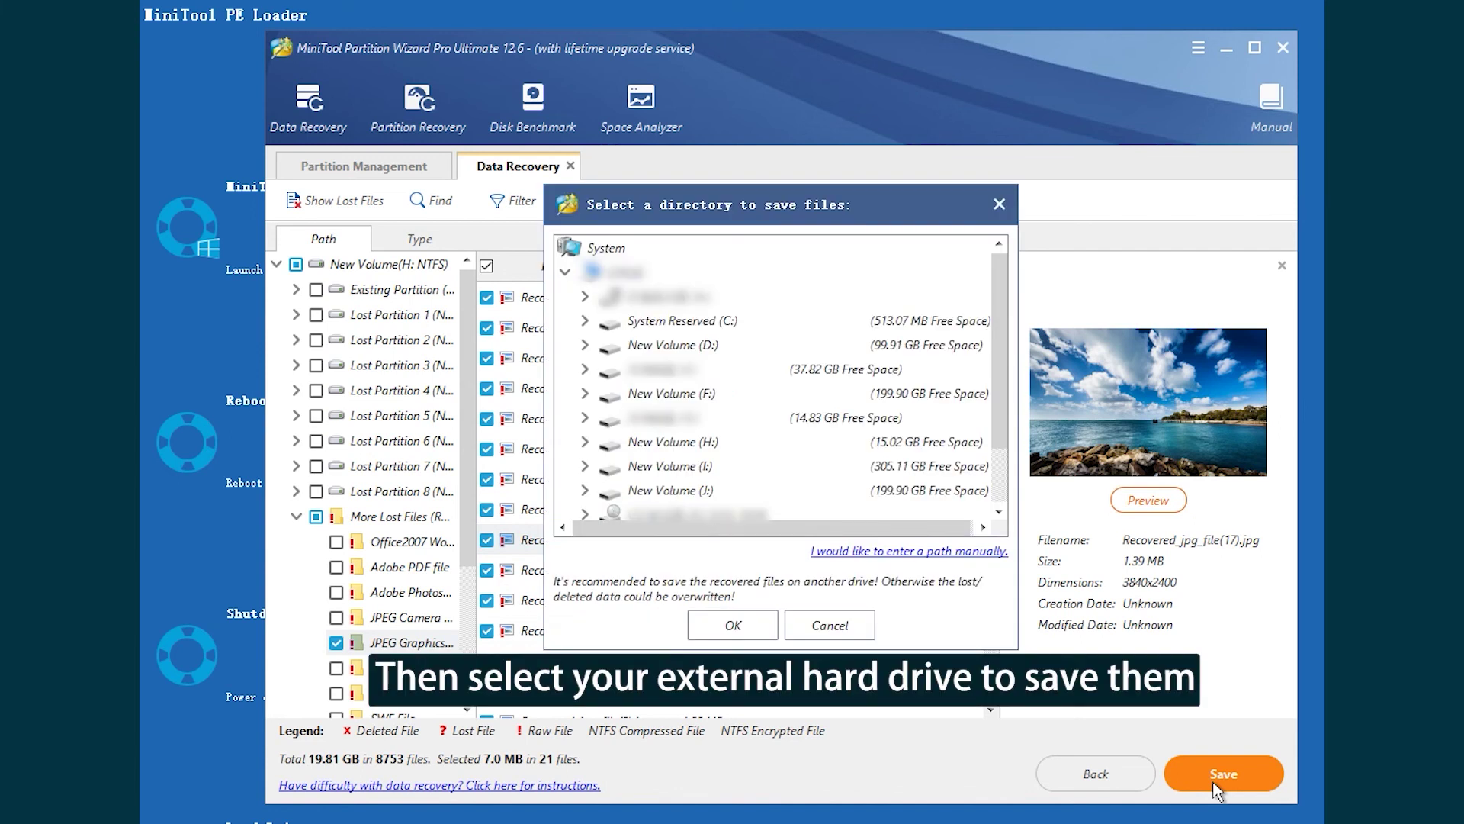
Save the 21 checked JPEG files to New Volume (J:) and close the Recovery Completed notice.
{"action": "left_click", "coordinate": [650, 492]}
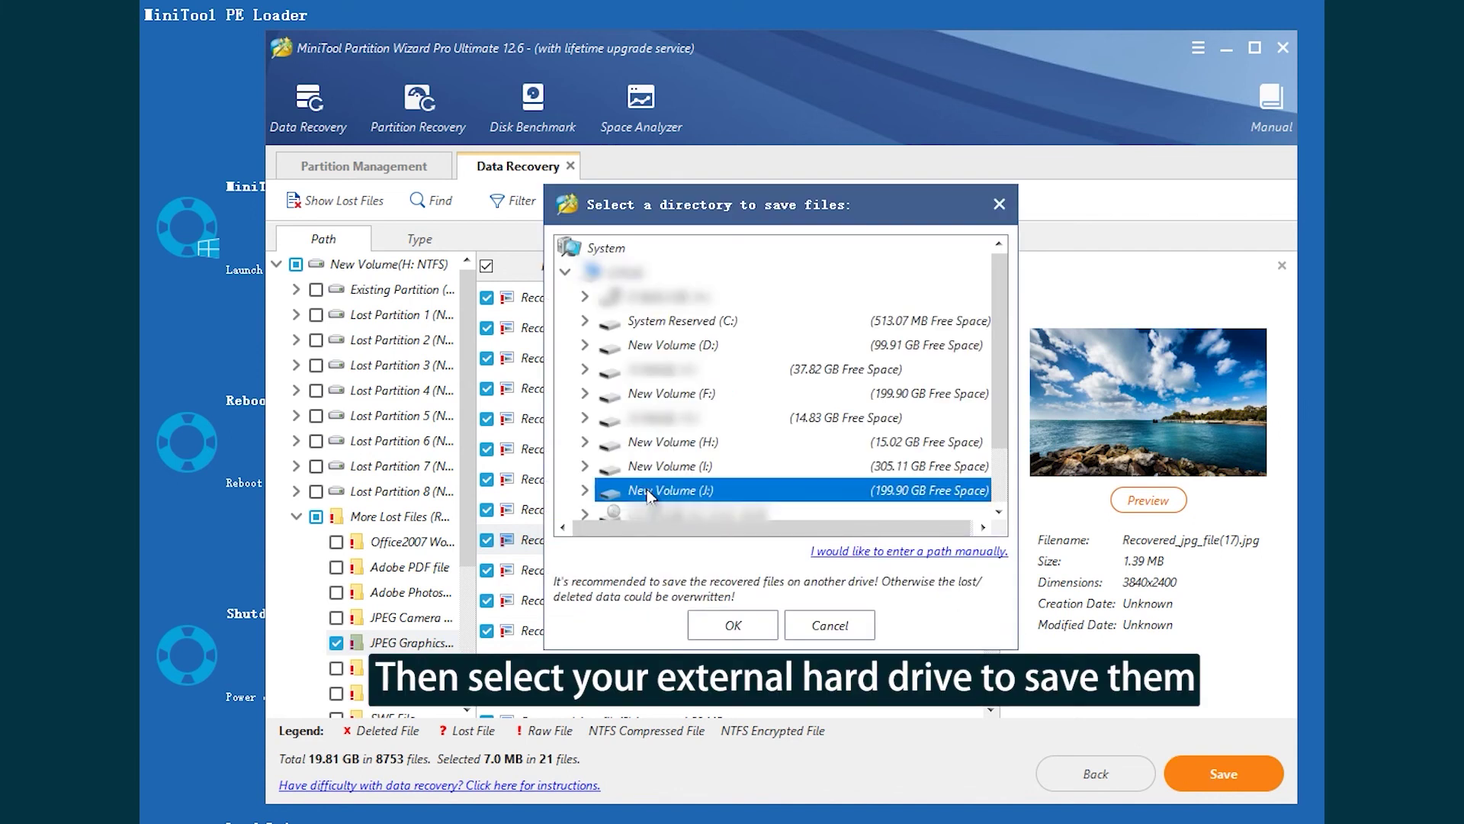
{"action": "left_click", "coordinate": [733, 627]}
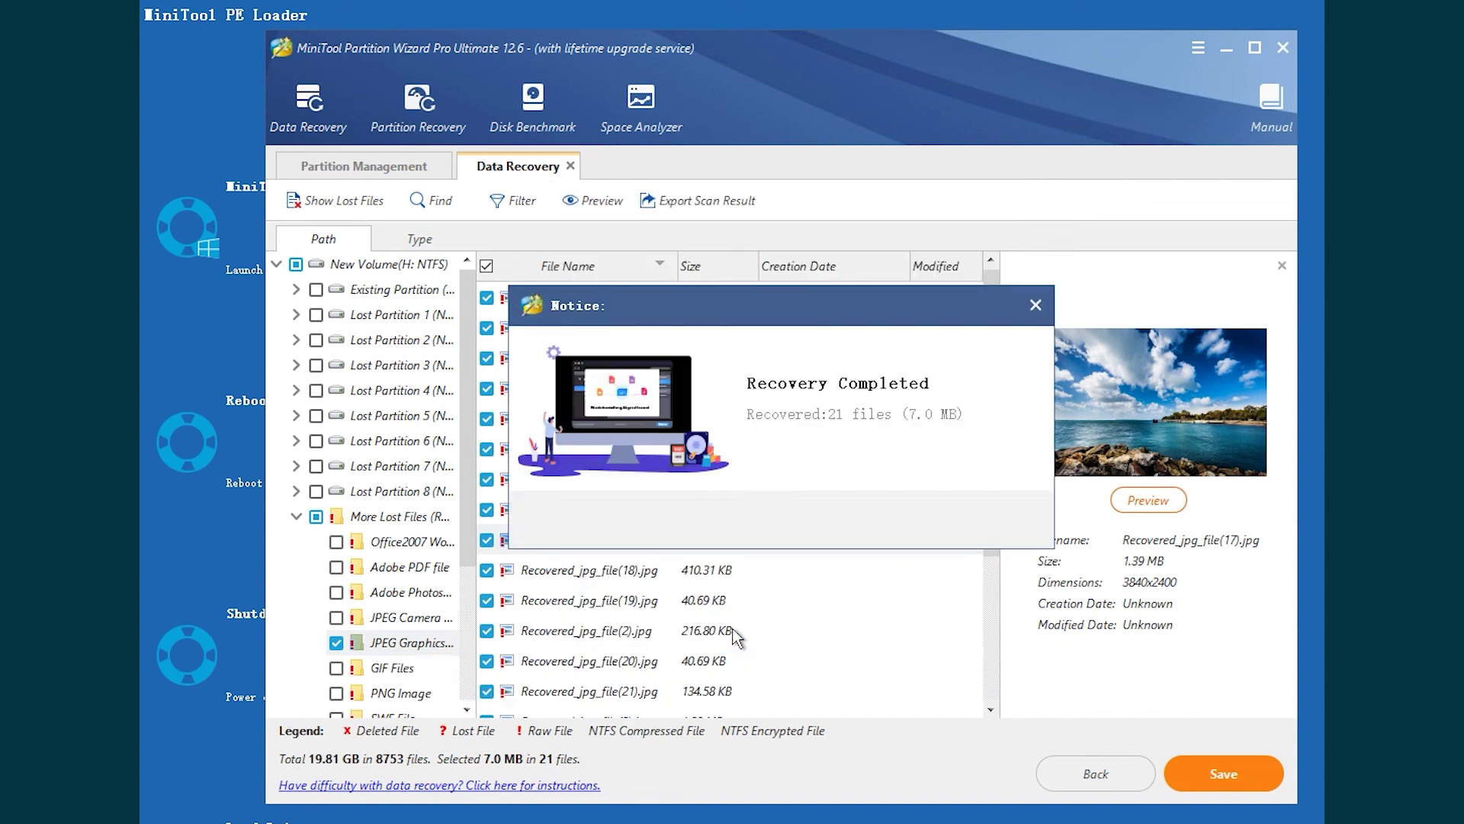
{"action": "left_click", "coordinate": [1034, 306]}
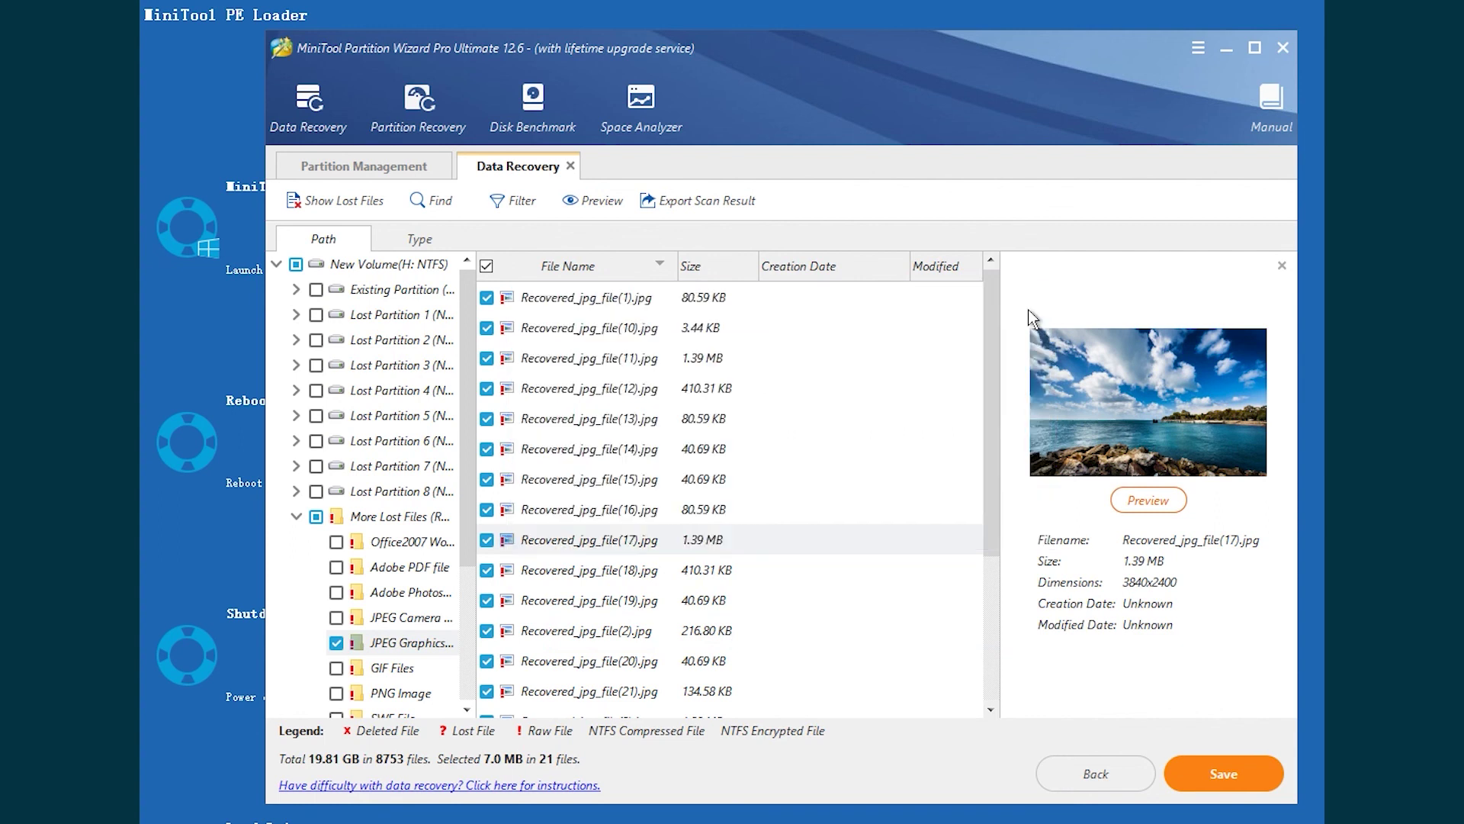